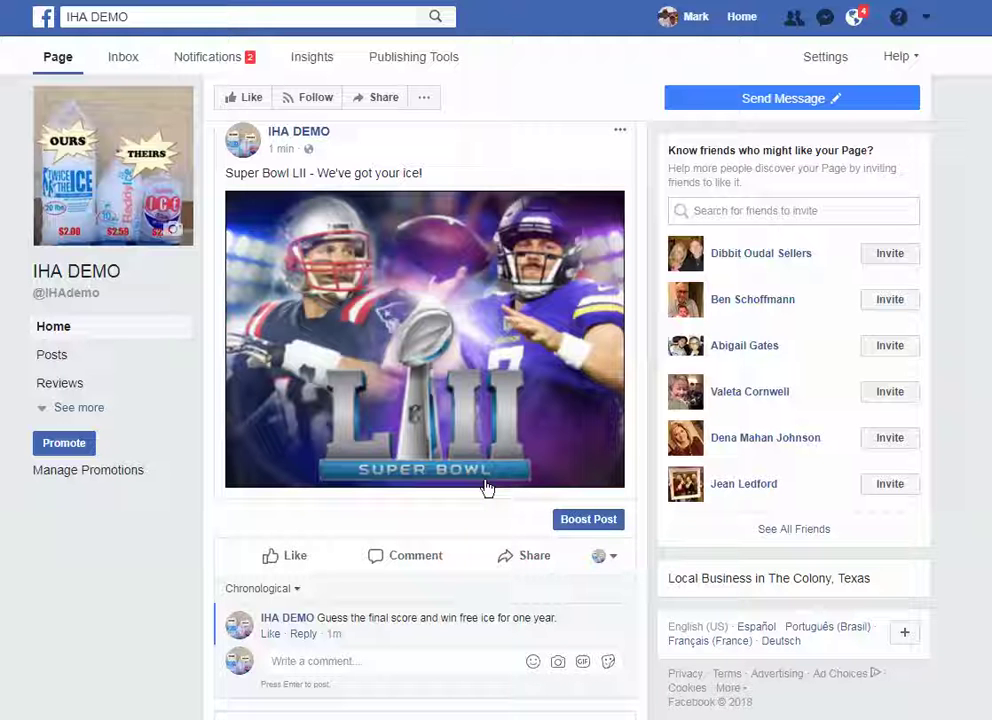
- Begin boosting the Super Bowl LII post on the IHA DEMO page
click(586, 521)
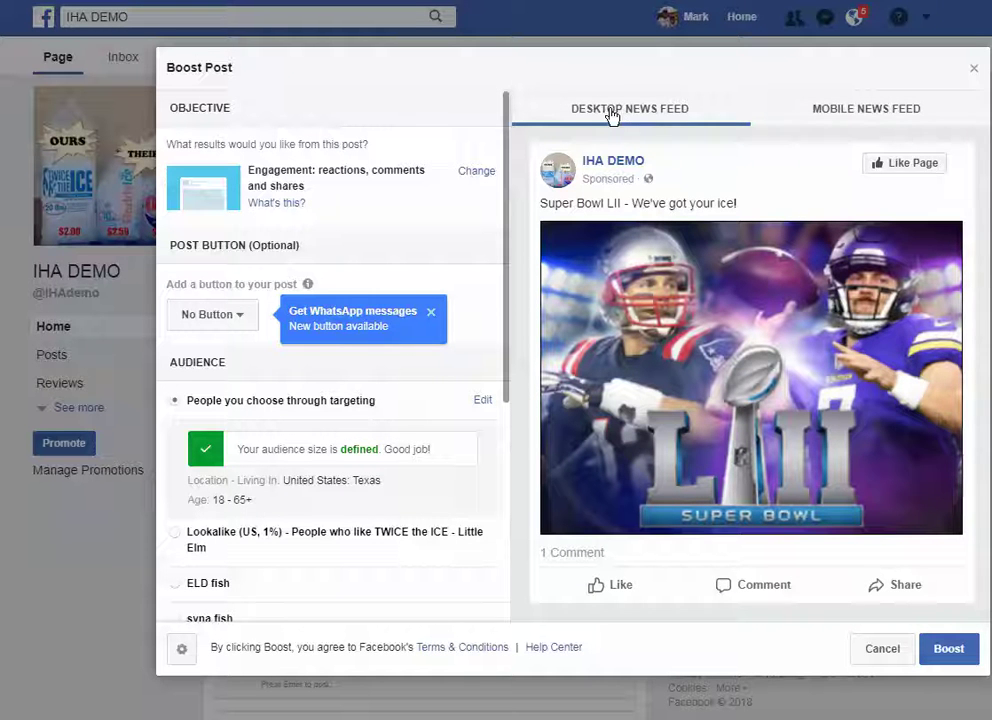
- Compare the mobile and desktop news feed previews, then bring up the boost objective choices
click(877, 112)
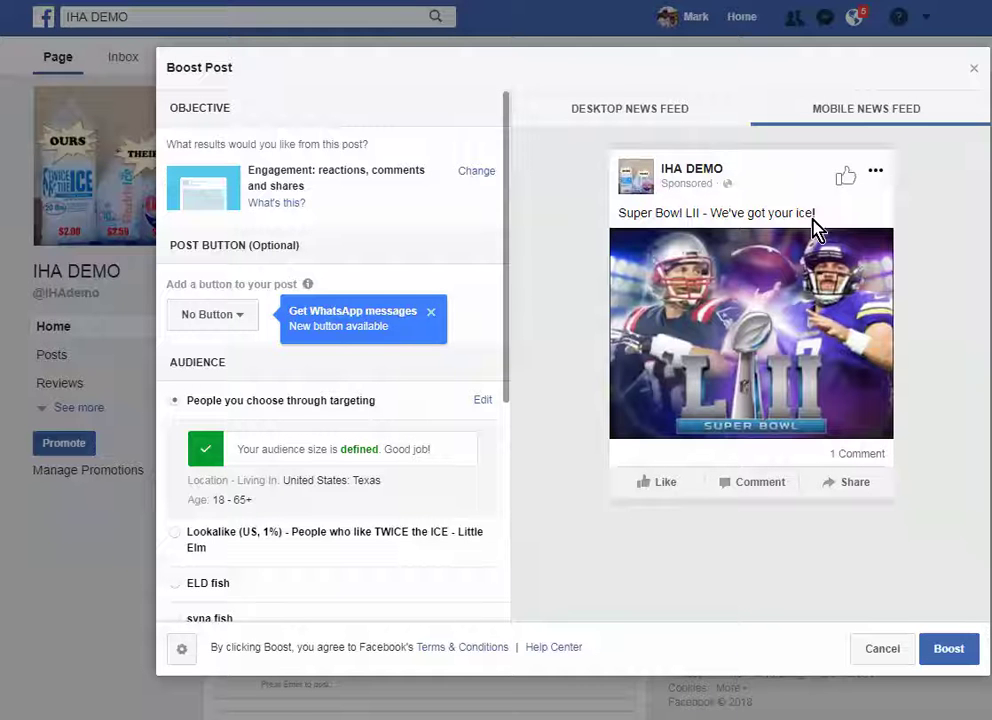
click(615, 122)
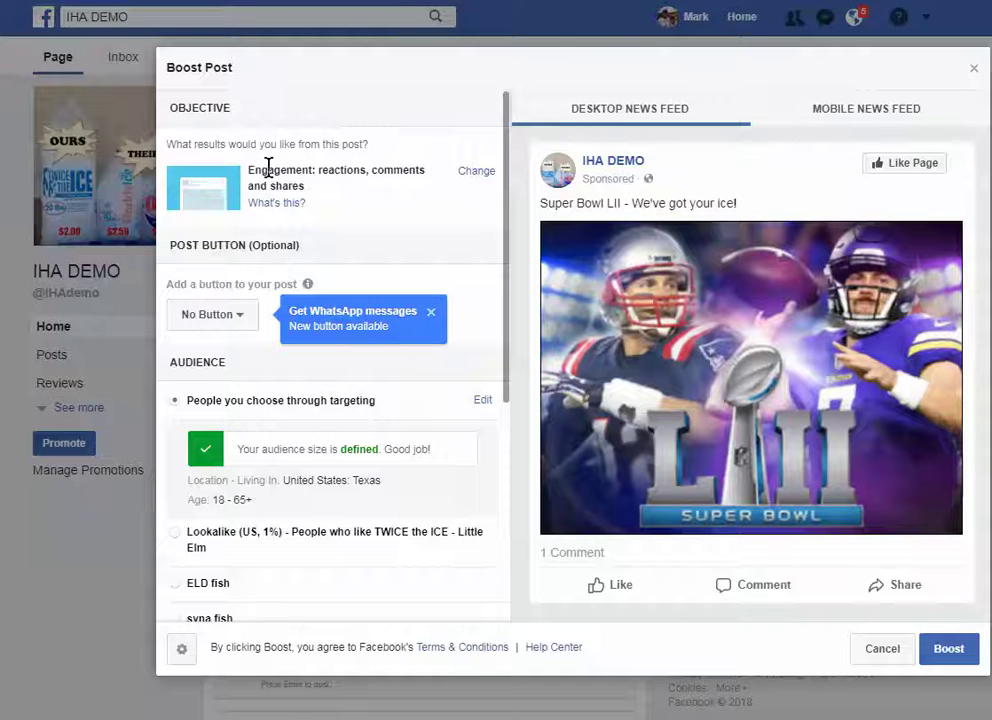
click(477, 172)
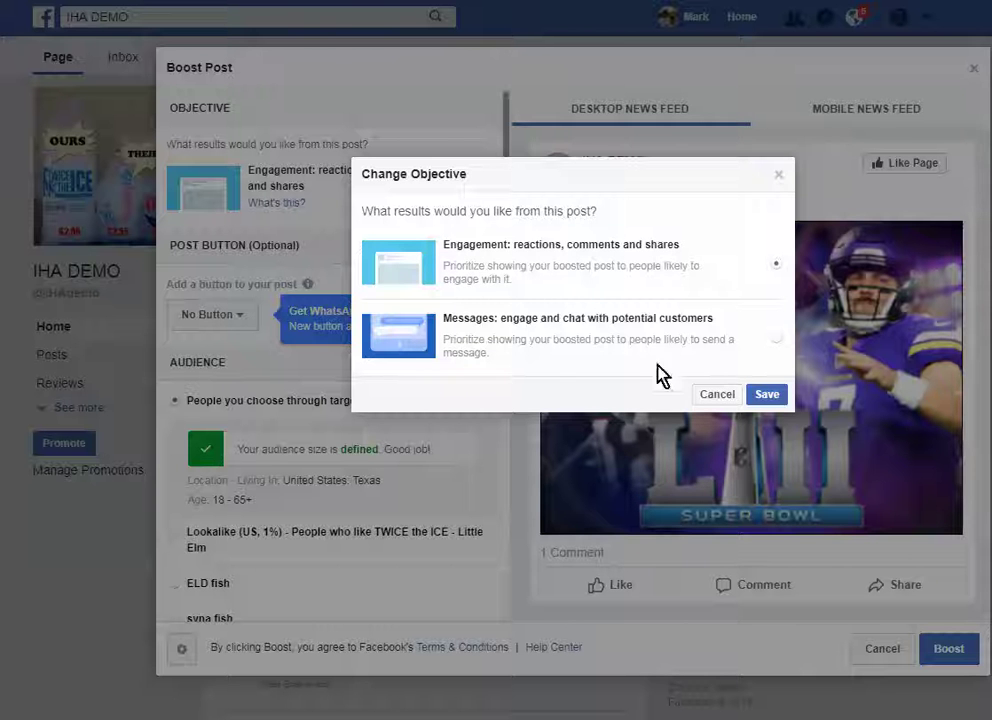
- Keep Engagement: reactions, comments and shares as the objective and save
click(766, 396)
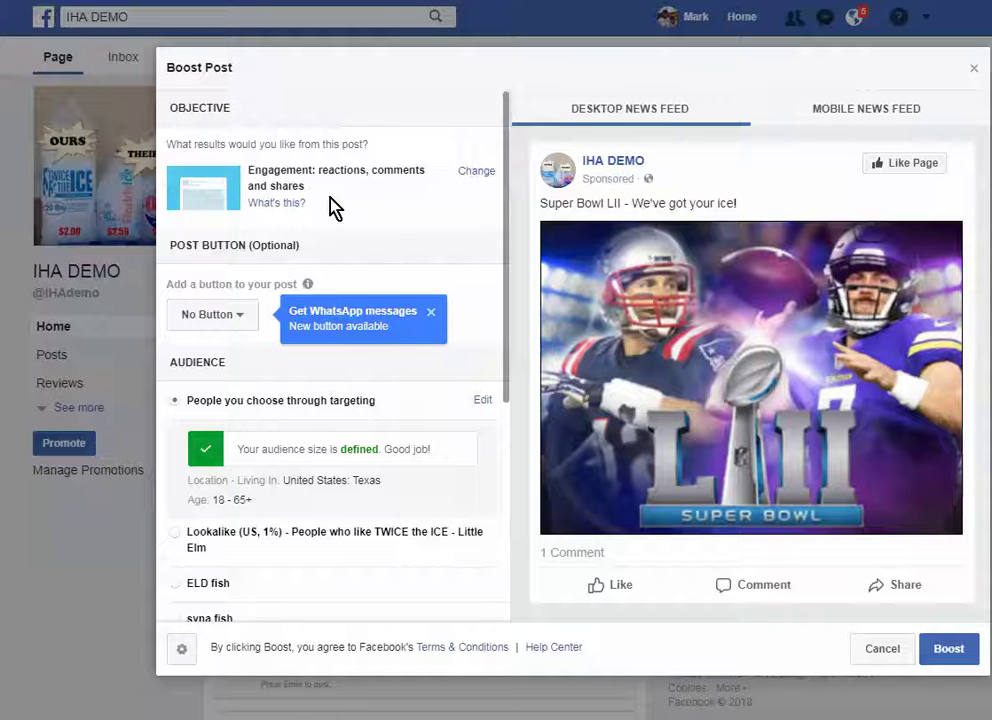
- Keep No Button on the post and open the targeted audience for editing
click(240, 318)
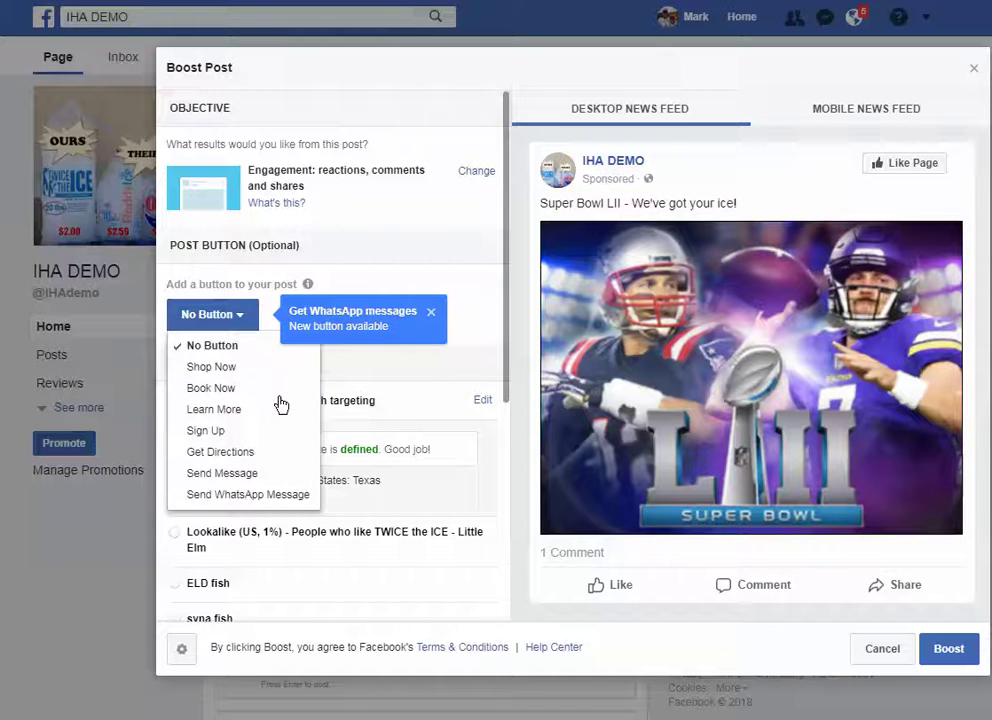
click(407, 377)
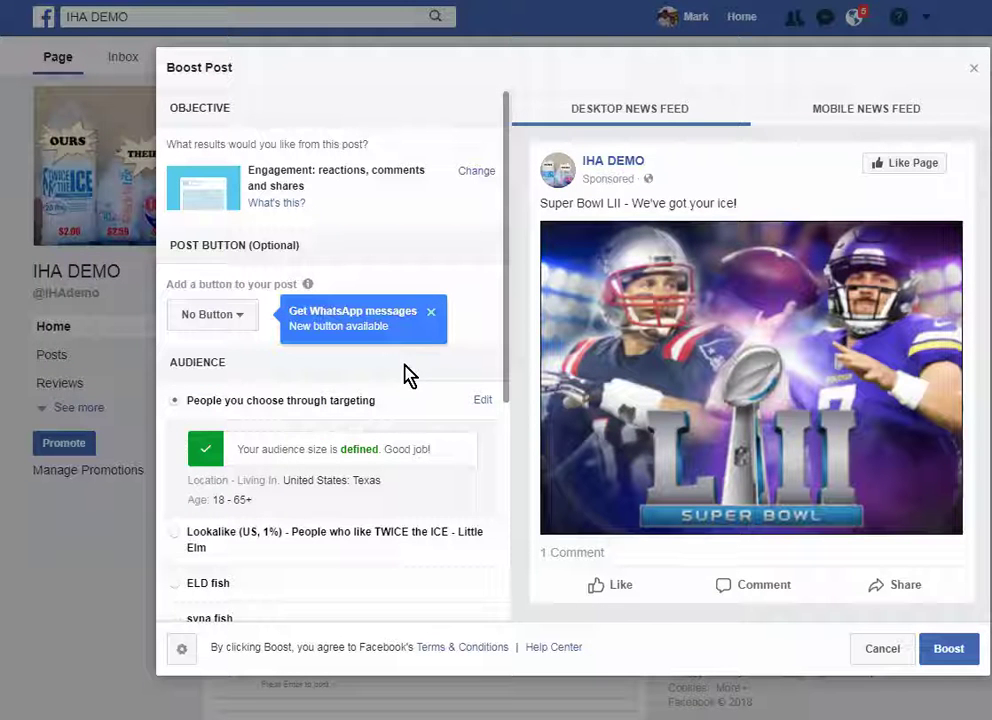
scroll(250, 416, down, 1)
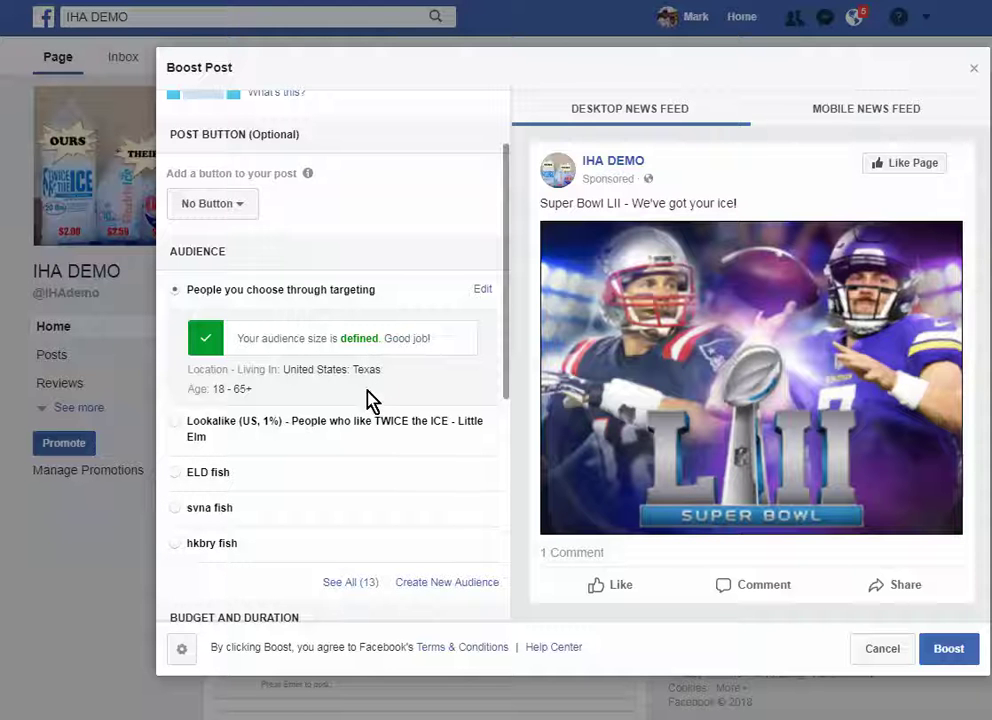
click(481, 292)
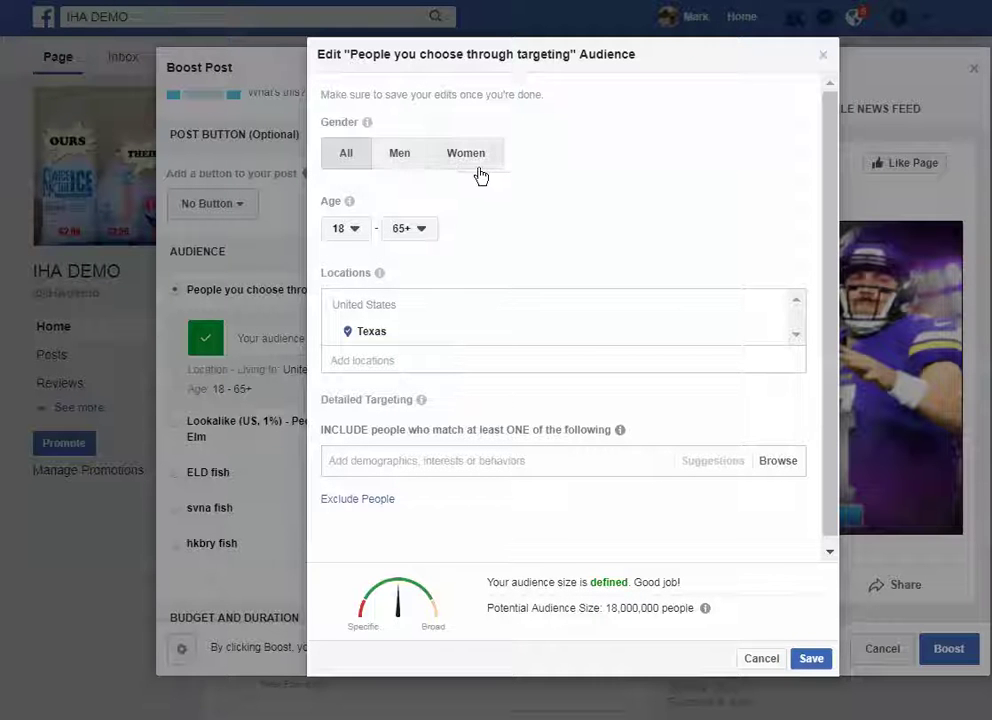
- Set the audience minimum age to 22 and maximum age to 55
mouse_move(352, 196)
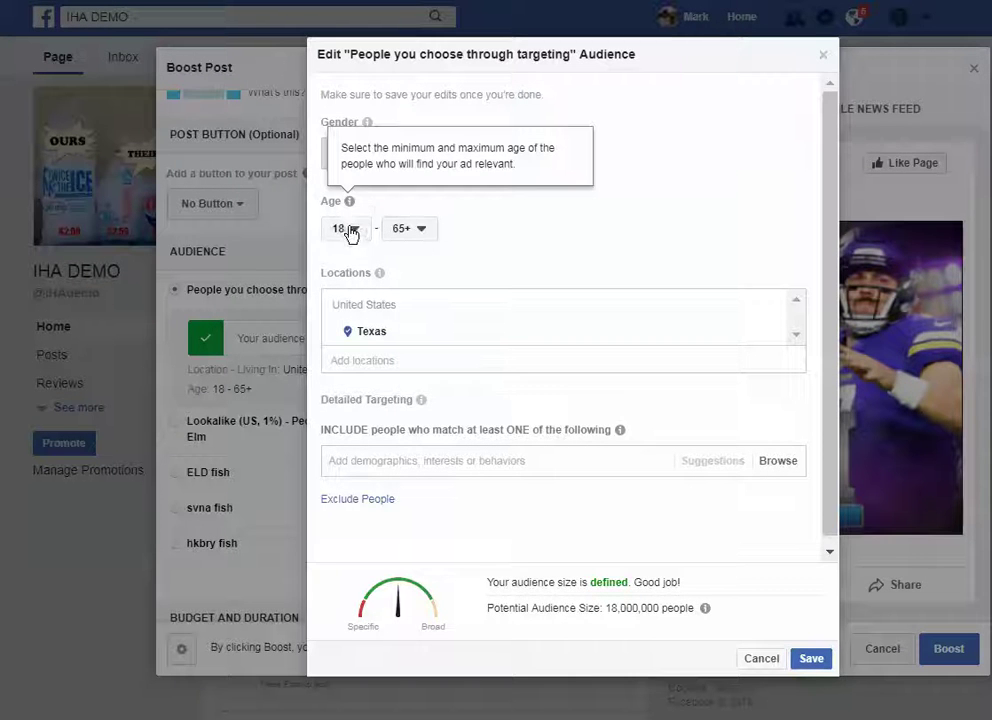
click(348, 229)
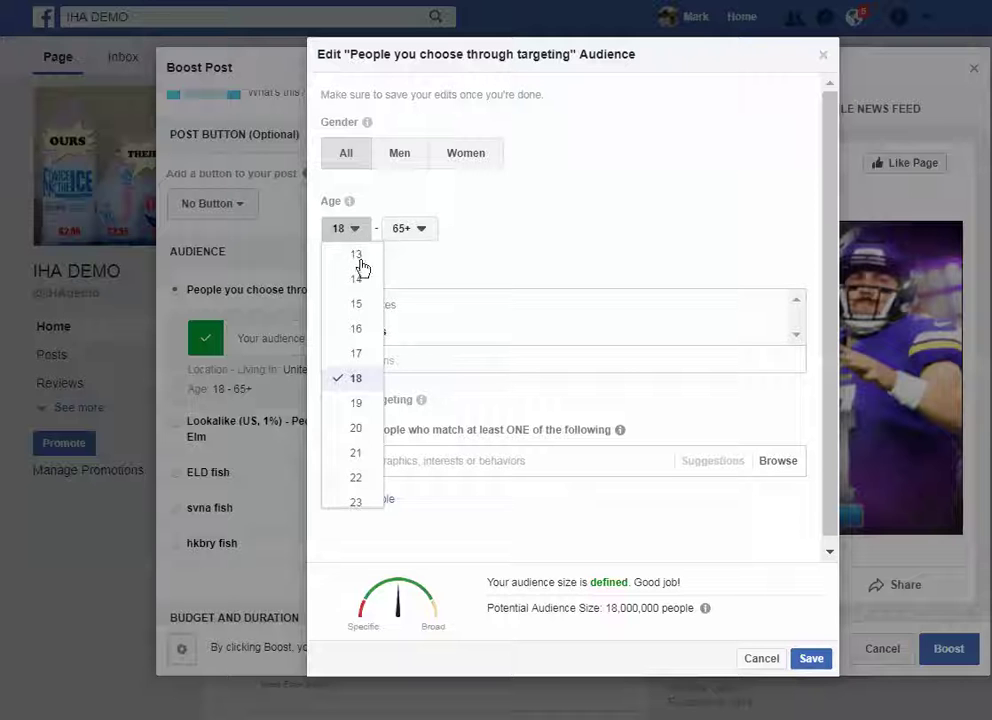
click(357, 479)
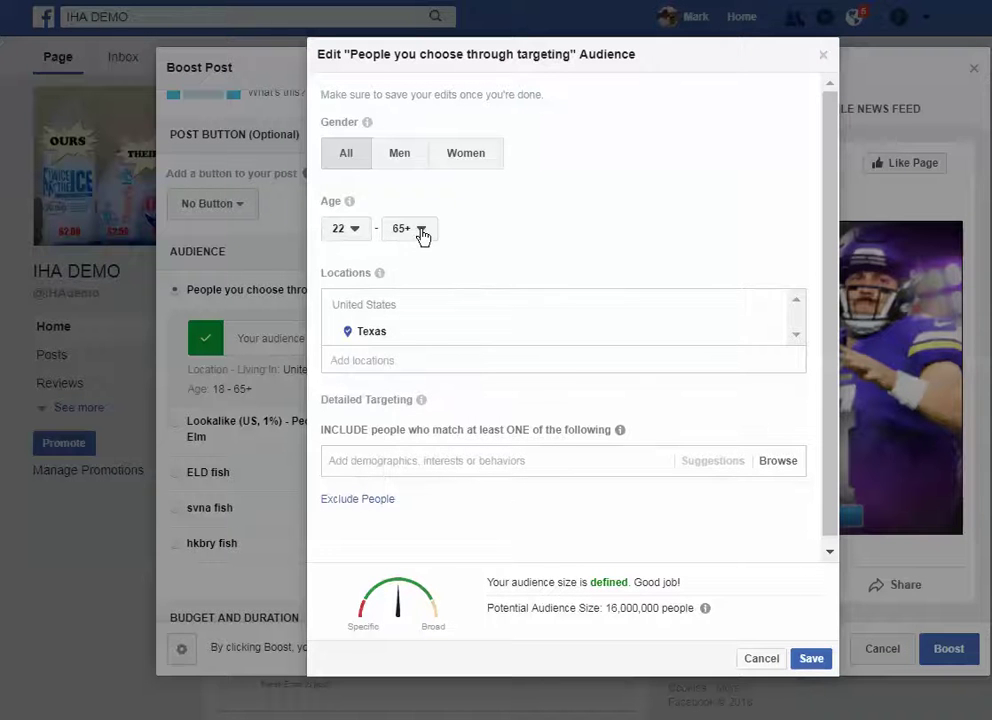
click(420, 229)
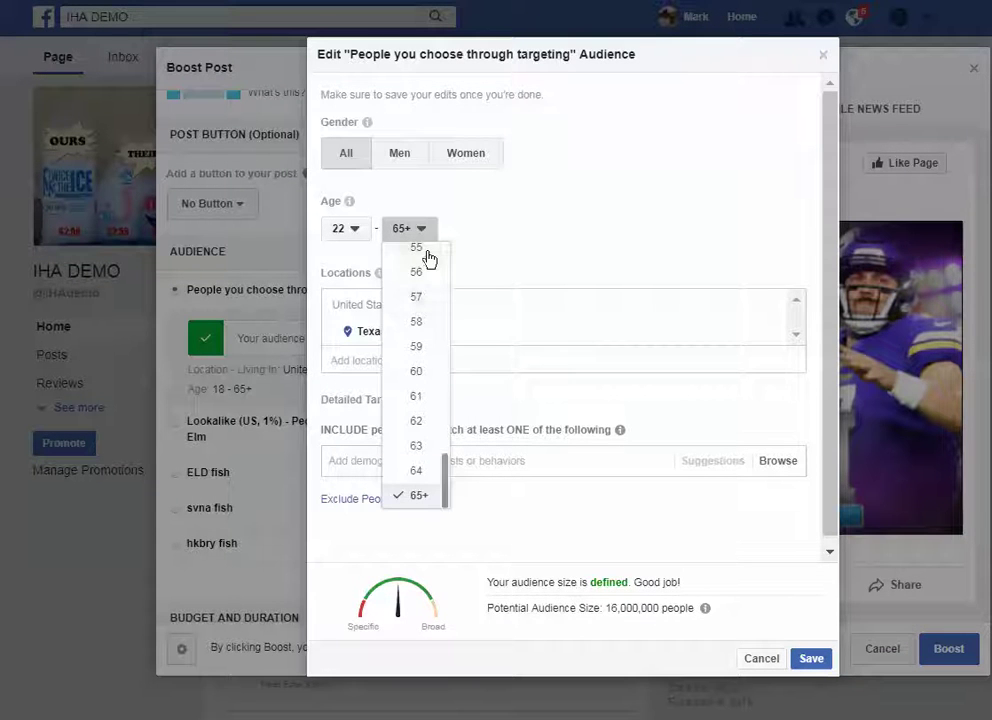
click(426, 252)
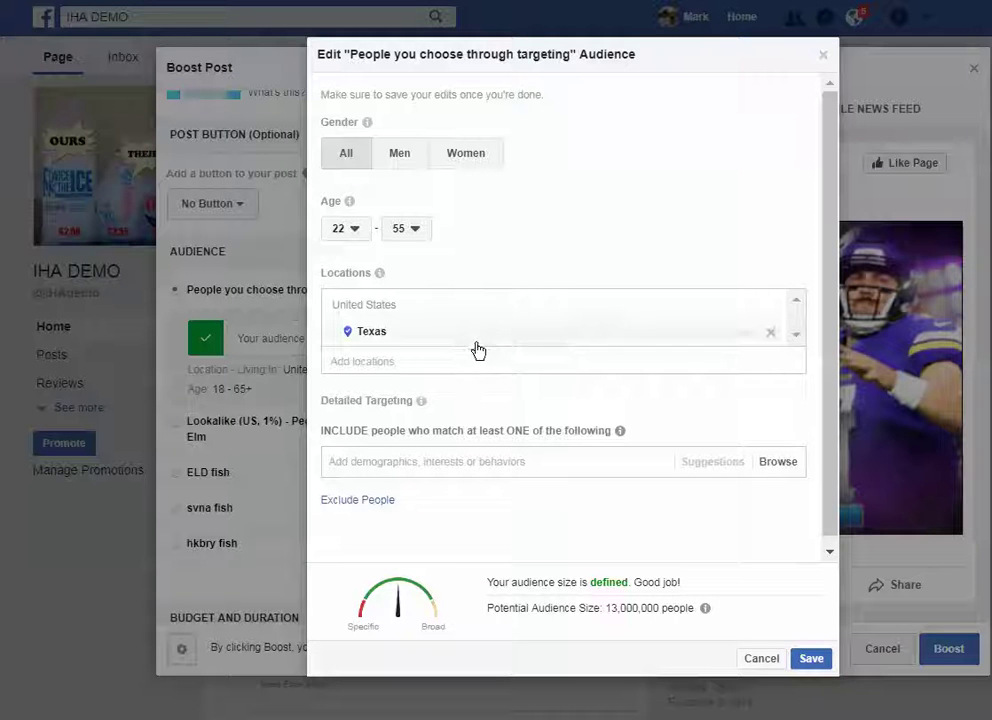
- Replace Texas with a Frisco, TX street address using a 4-mile radius
click(414, 366)
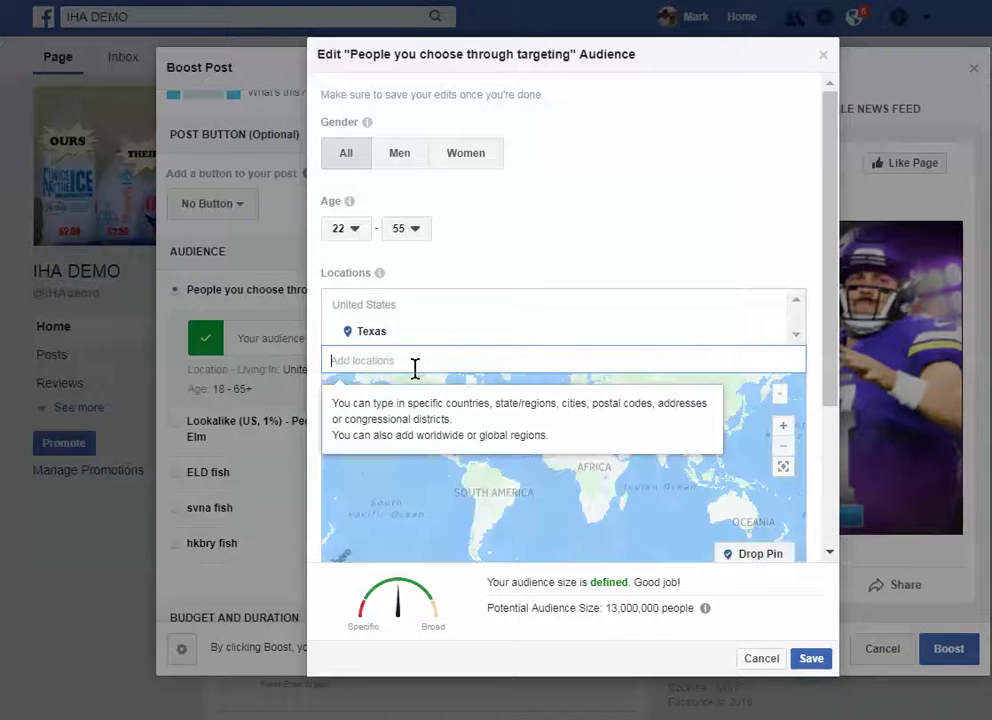
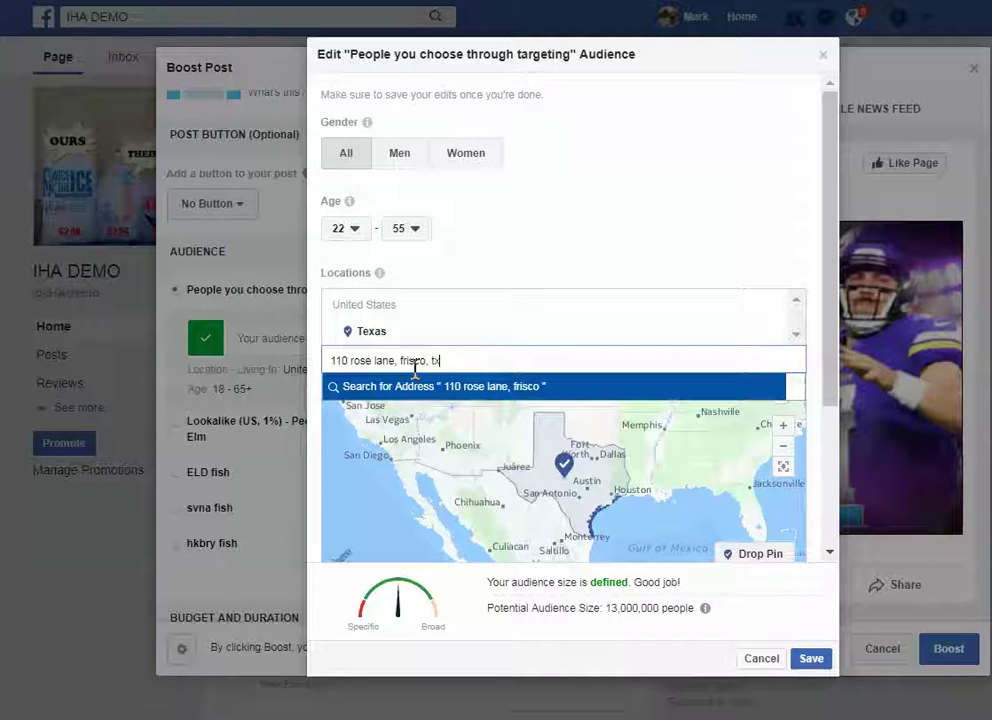
click(419, 380)
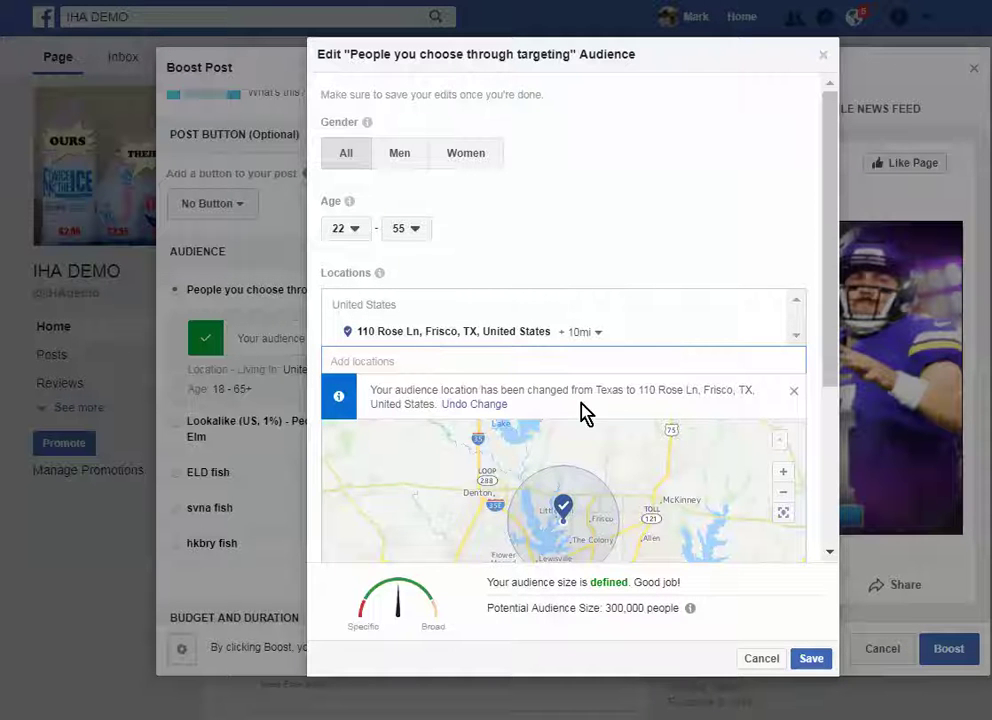
click(576, 334)
double_click(607, 357)
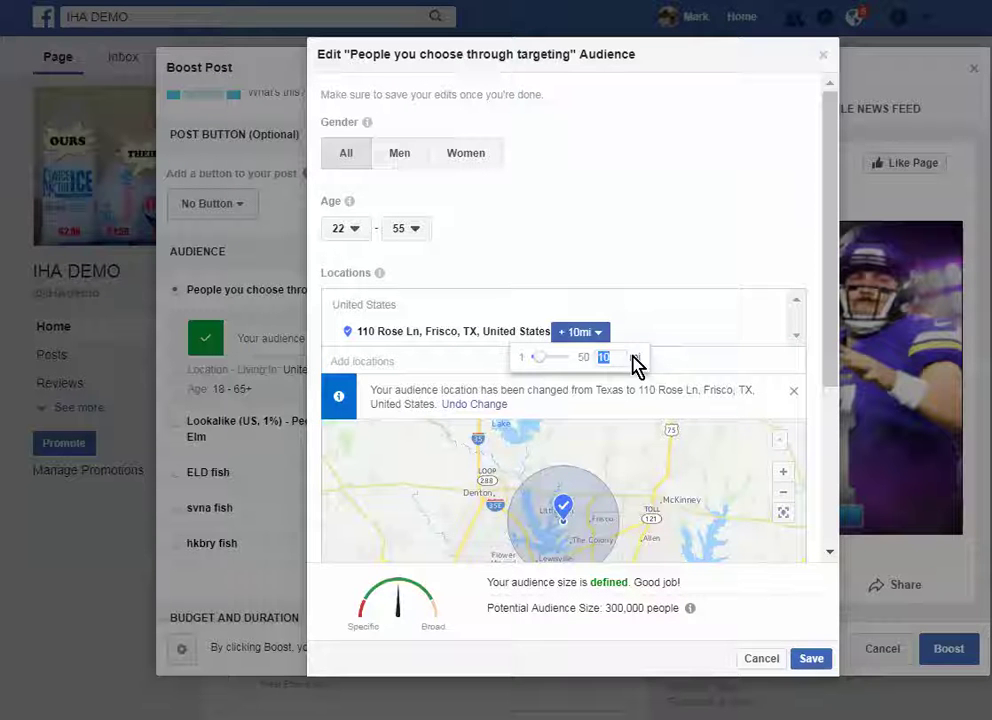
click(680, 388)
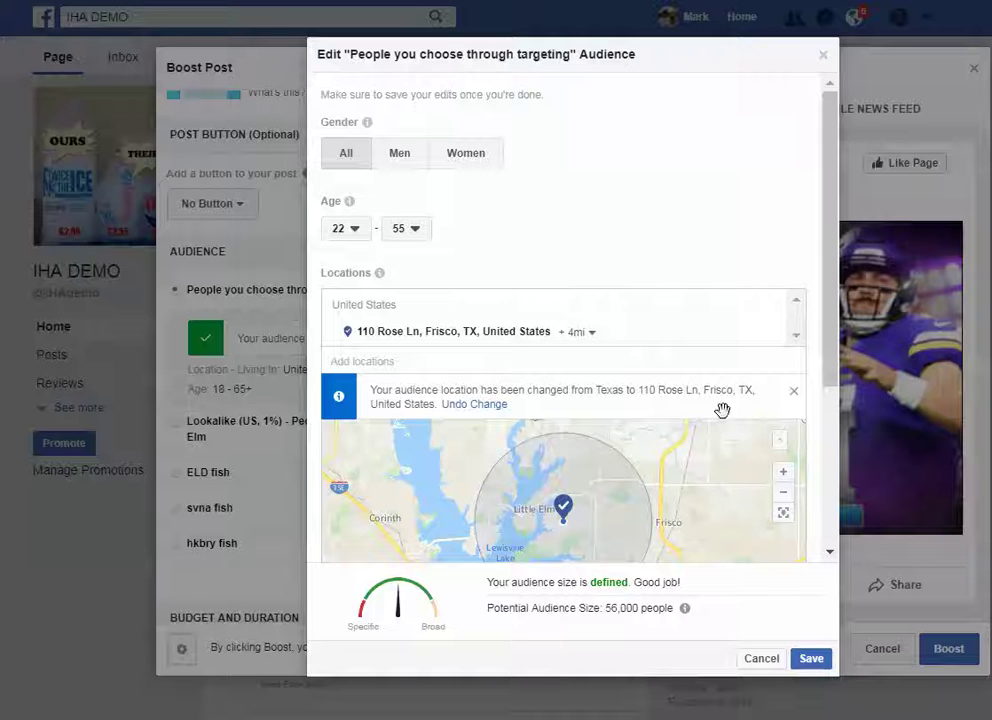
- Browse Demographics and Interests > Business and industry, then close Browse without adding interests
drag(837, 285, 822, 343)
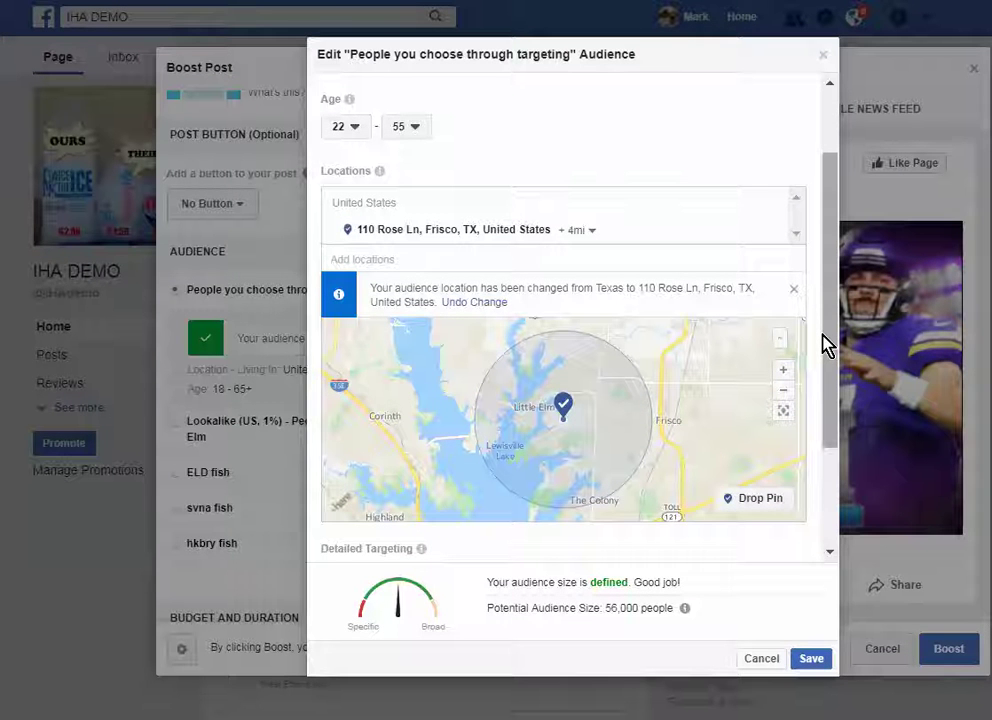
drag(830, 292, 819, 410)
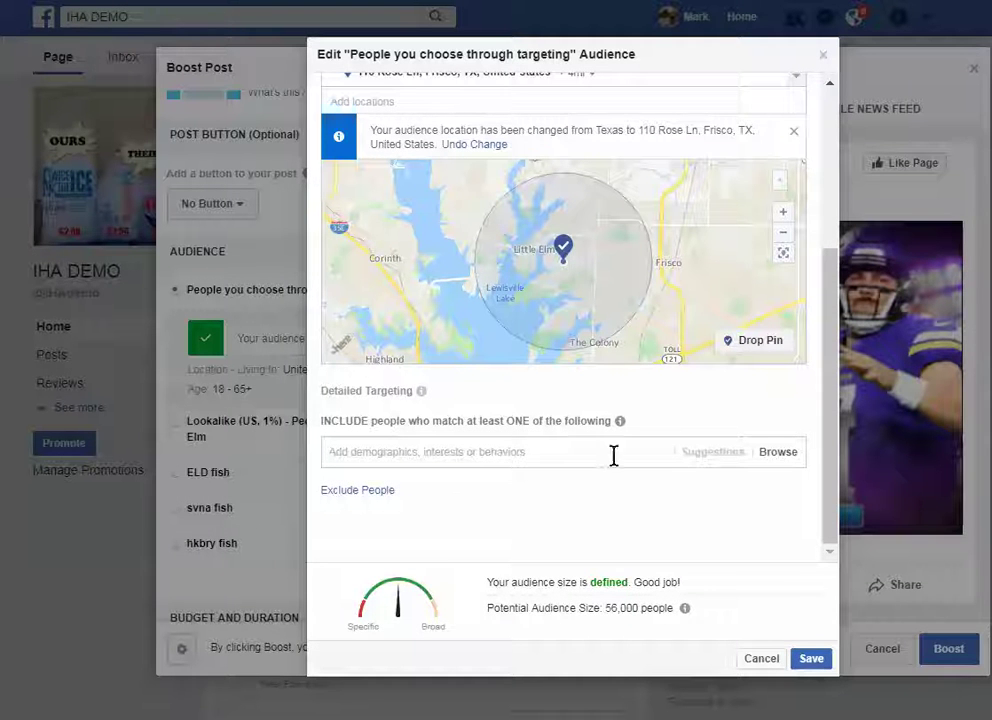
click(777, 452)
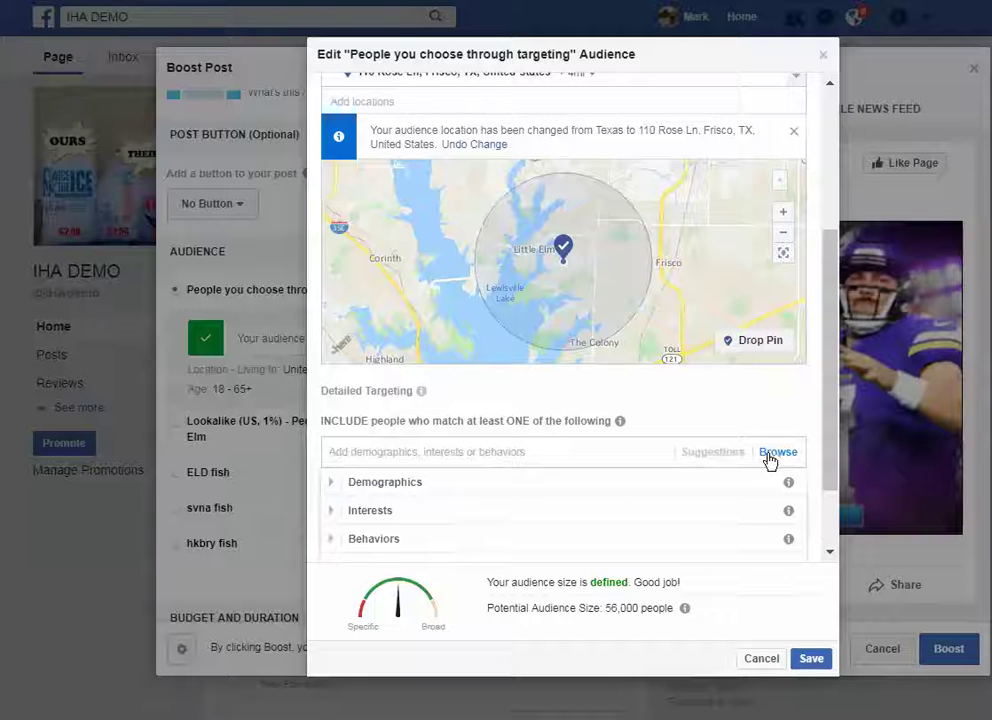
drag(835, 328, 819, 381)
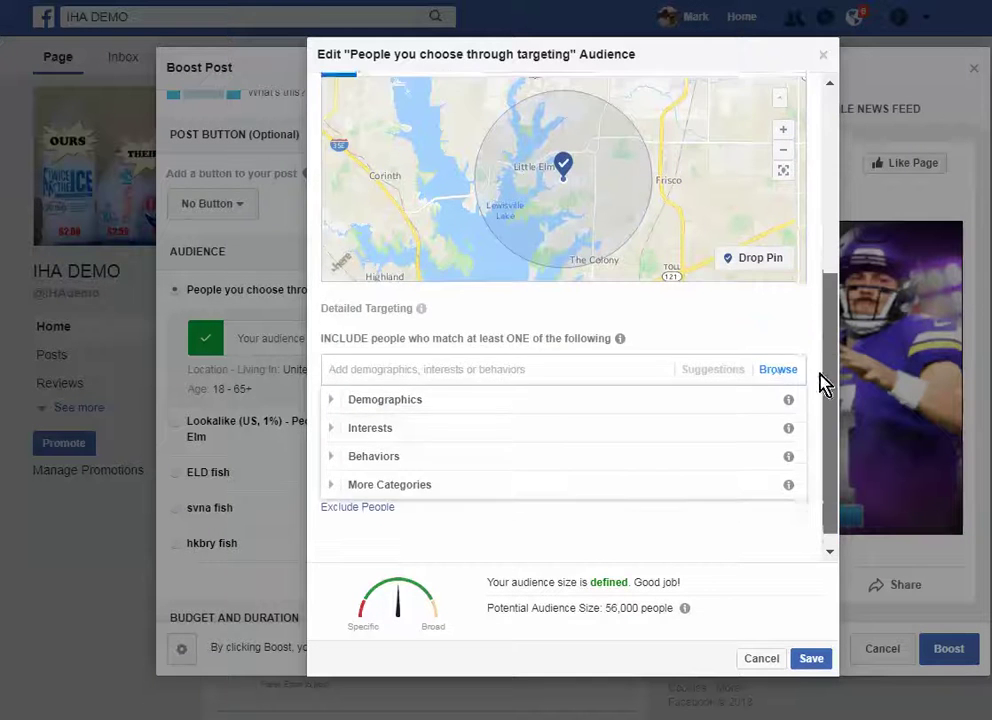
click(460, 403)
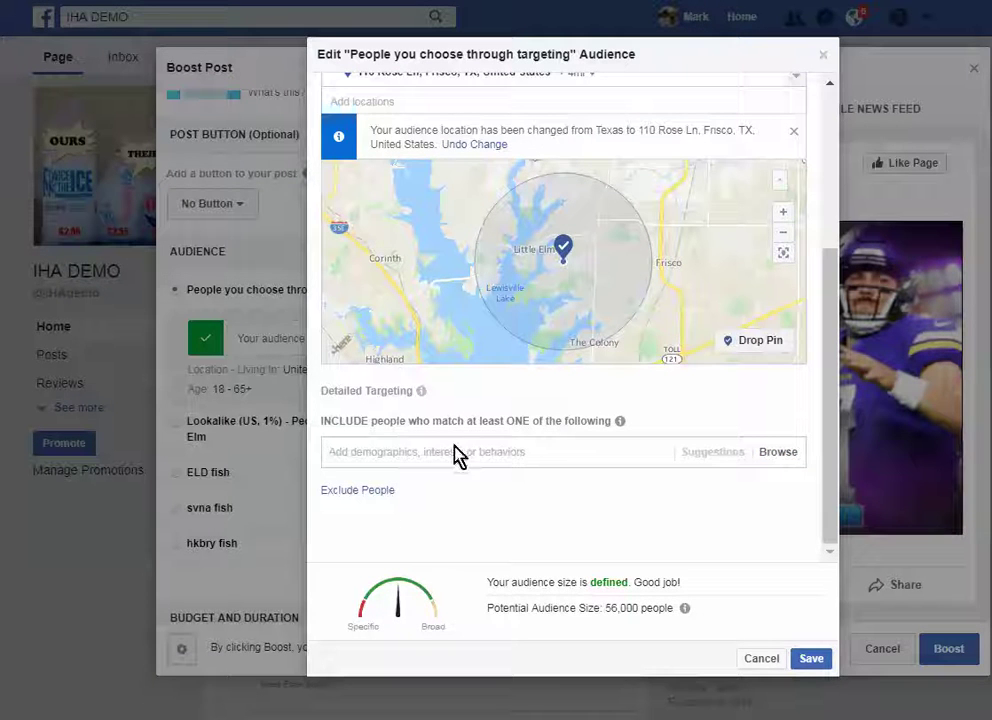
click(776, 455)
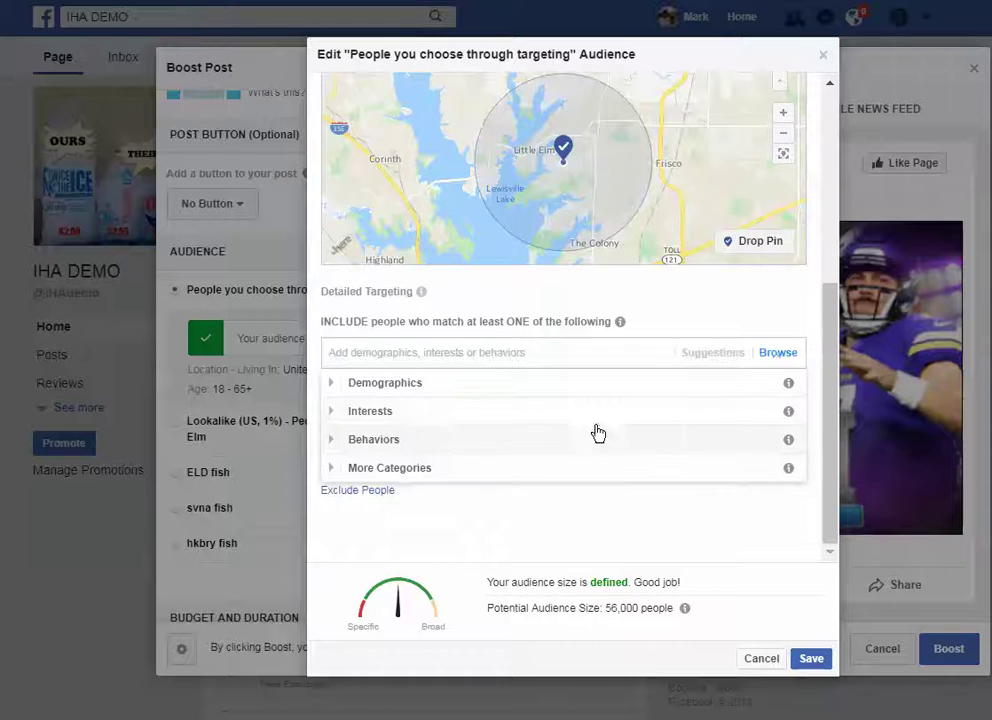
click(330, 385)
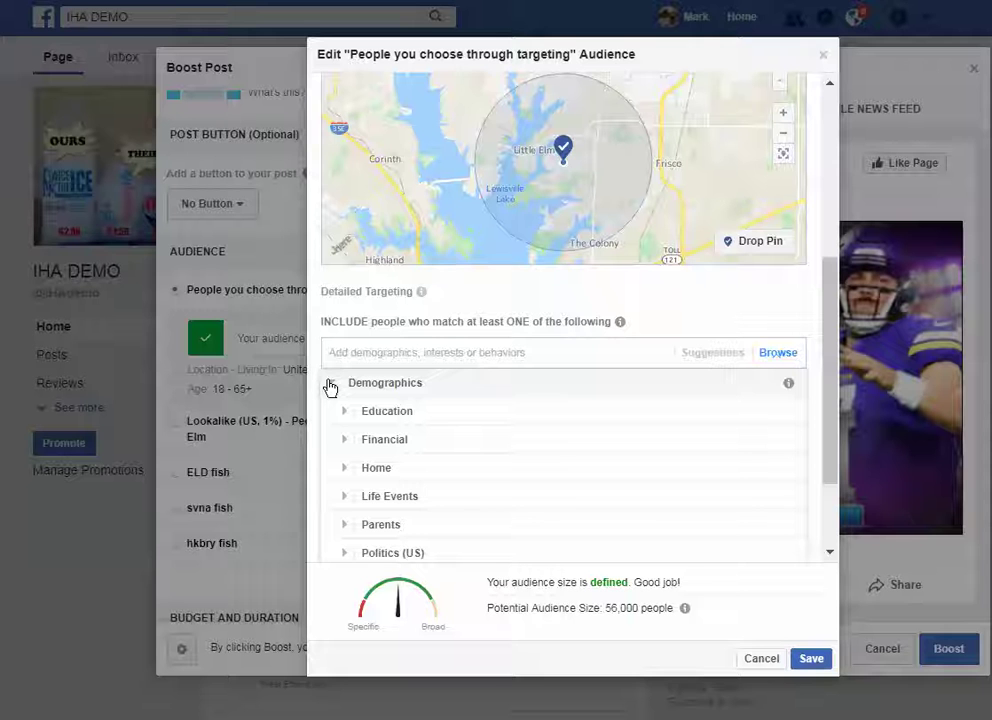
click(330, 385)
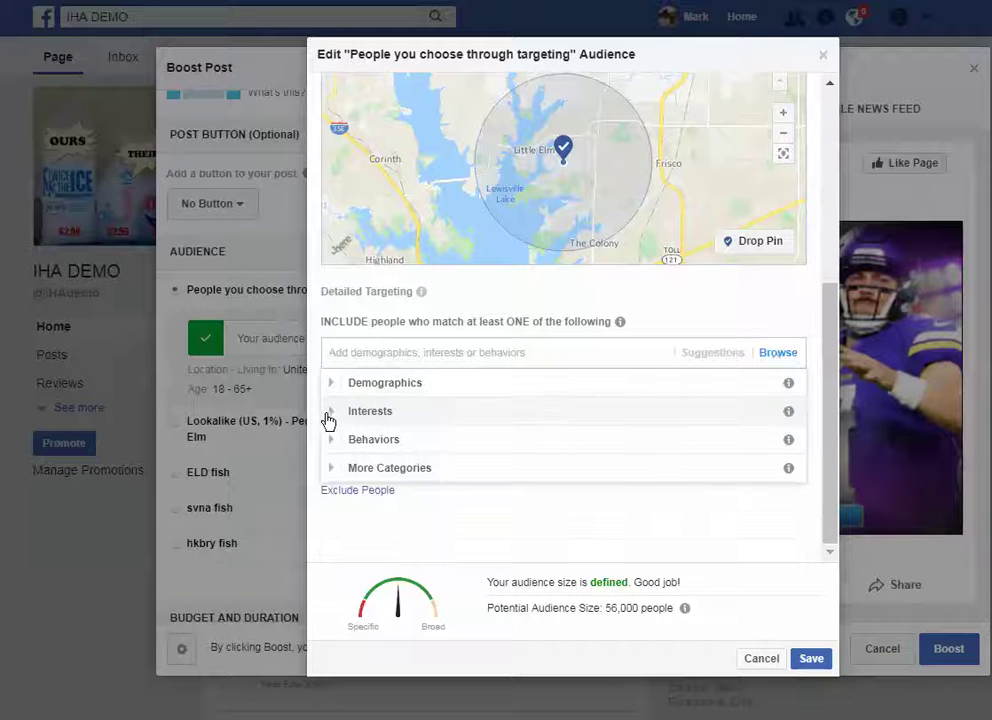
click(331, 414)
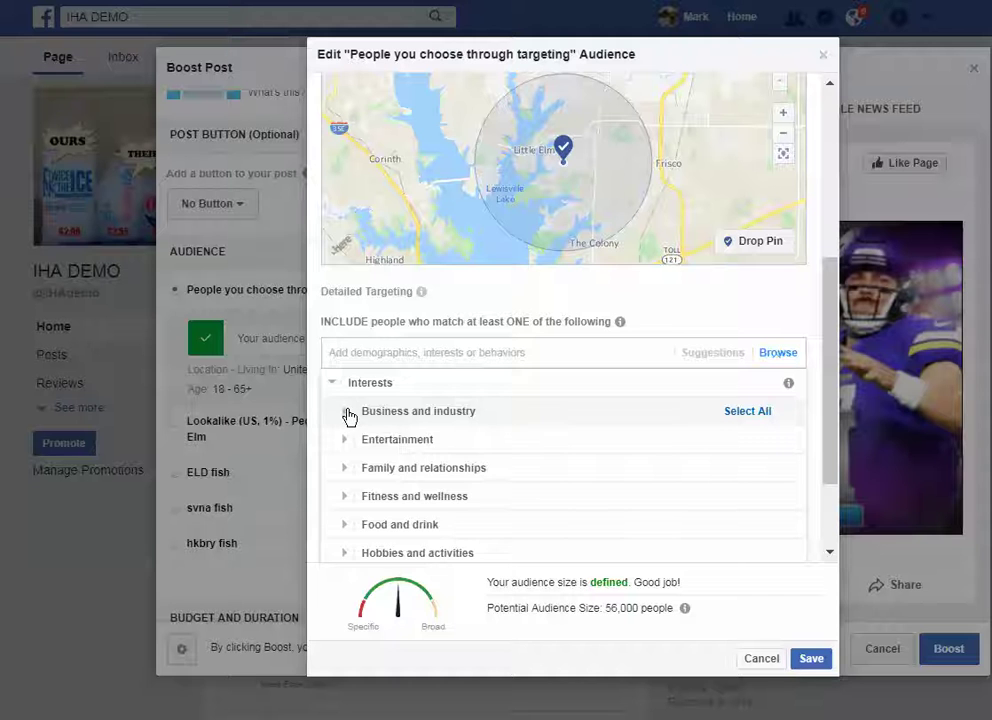
click(345, 412)
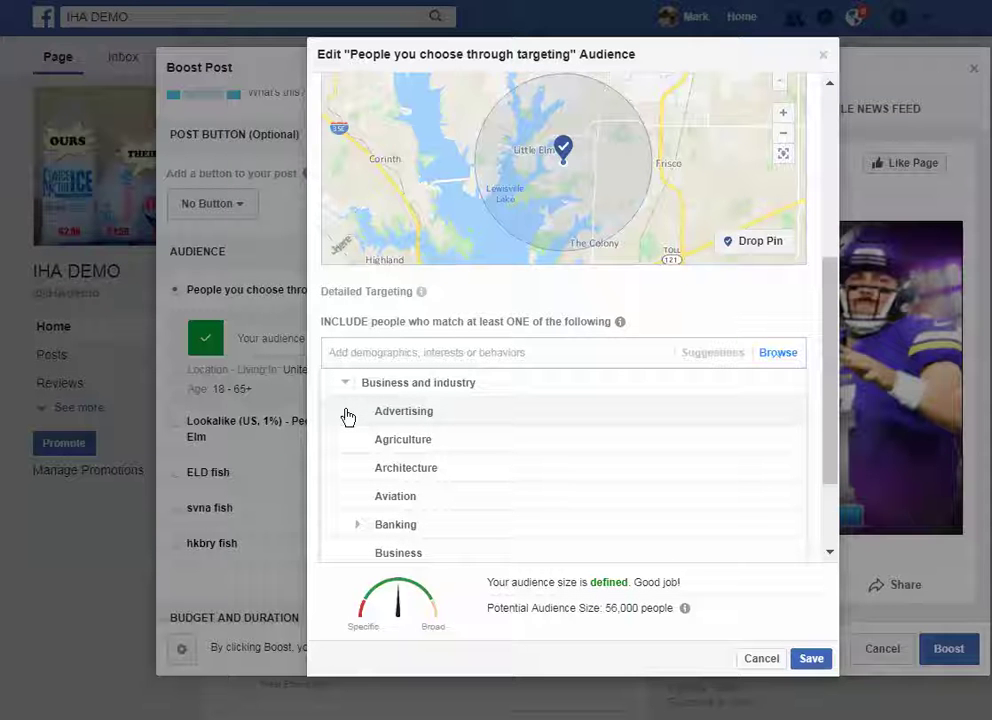
click(355, 351)
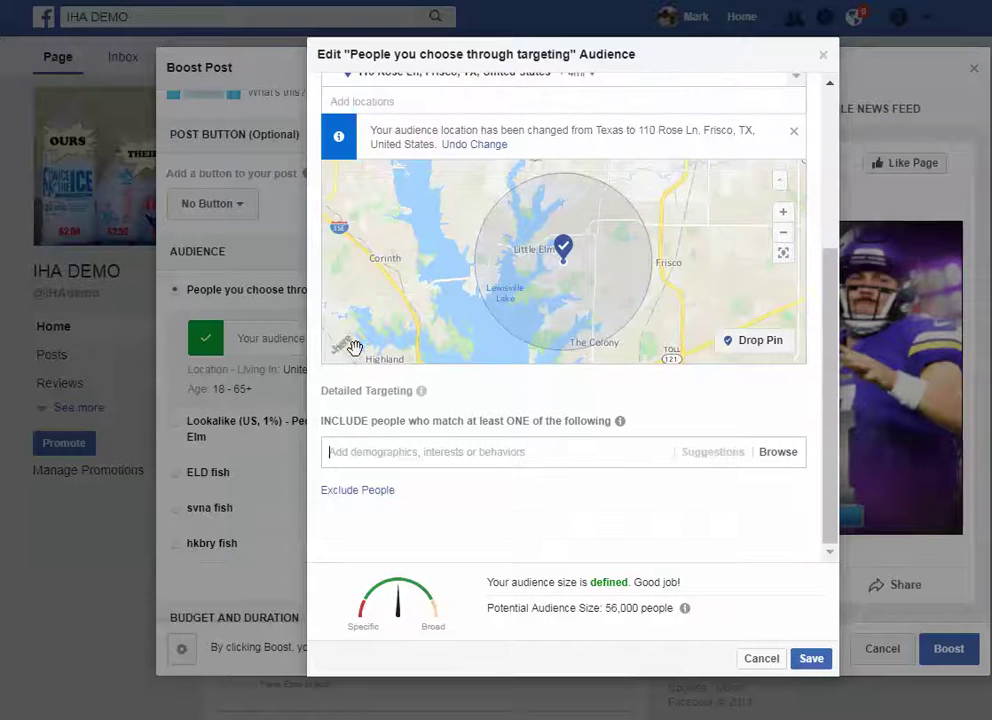
text(national f)
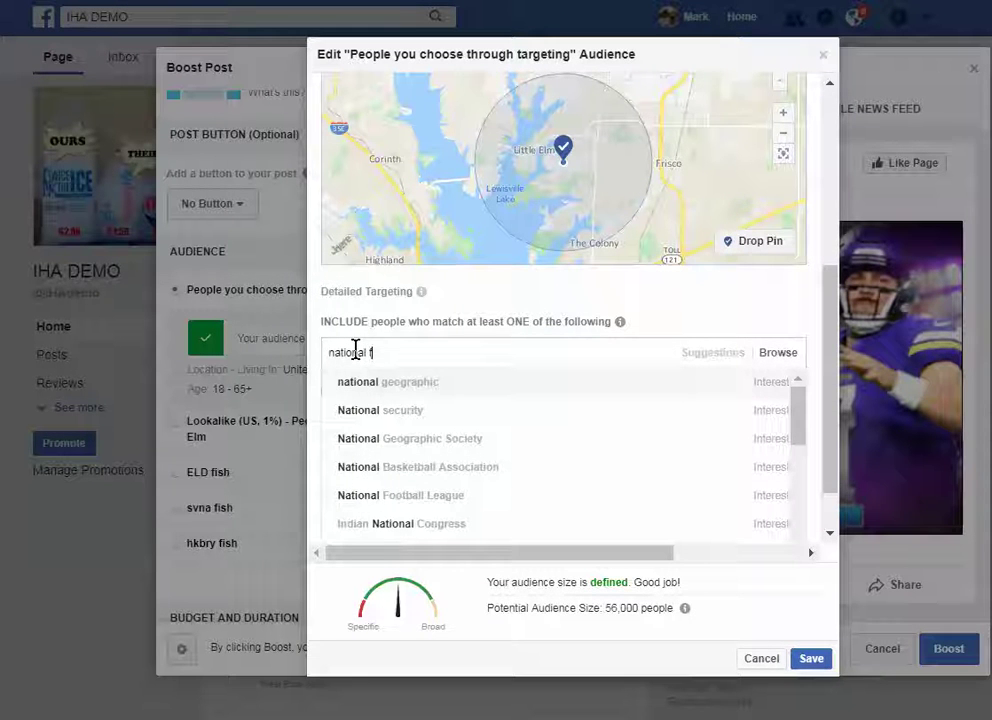
text(tball)
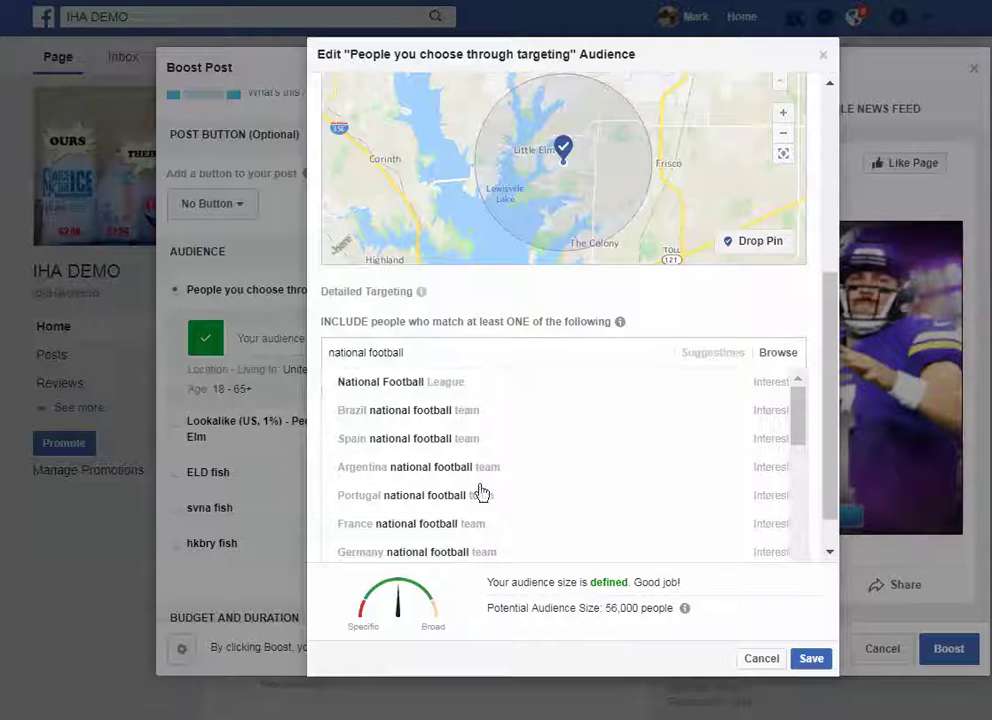
click(400, 392)
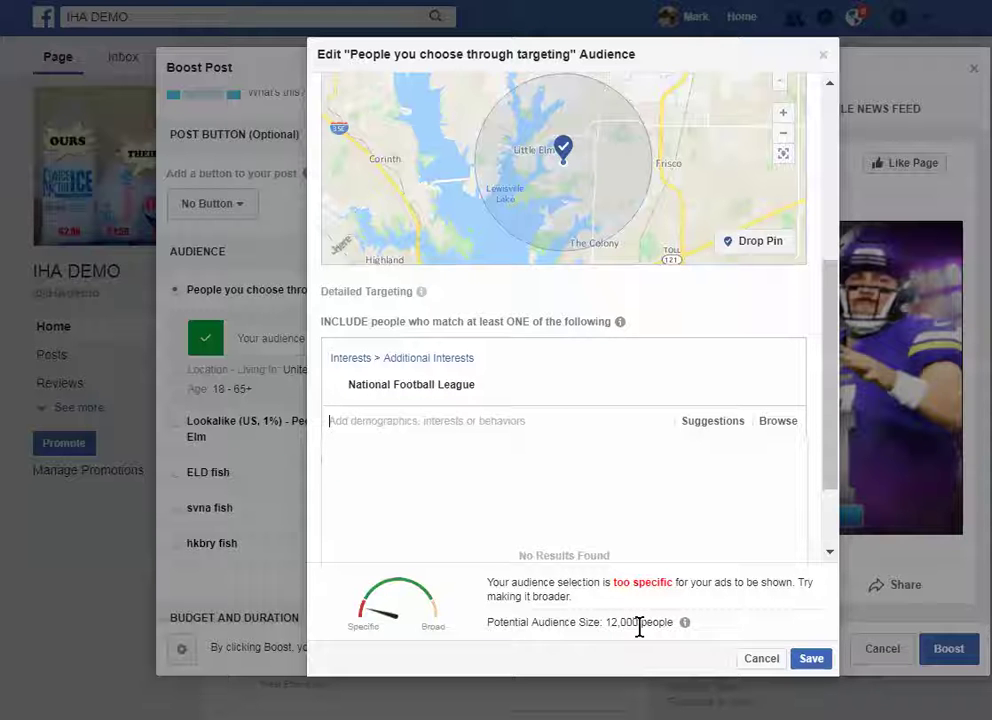
mouse_move(427, 403)
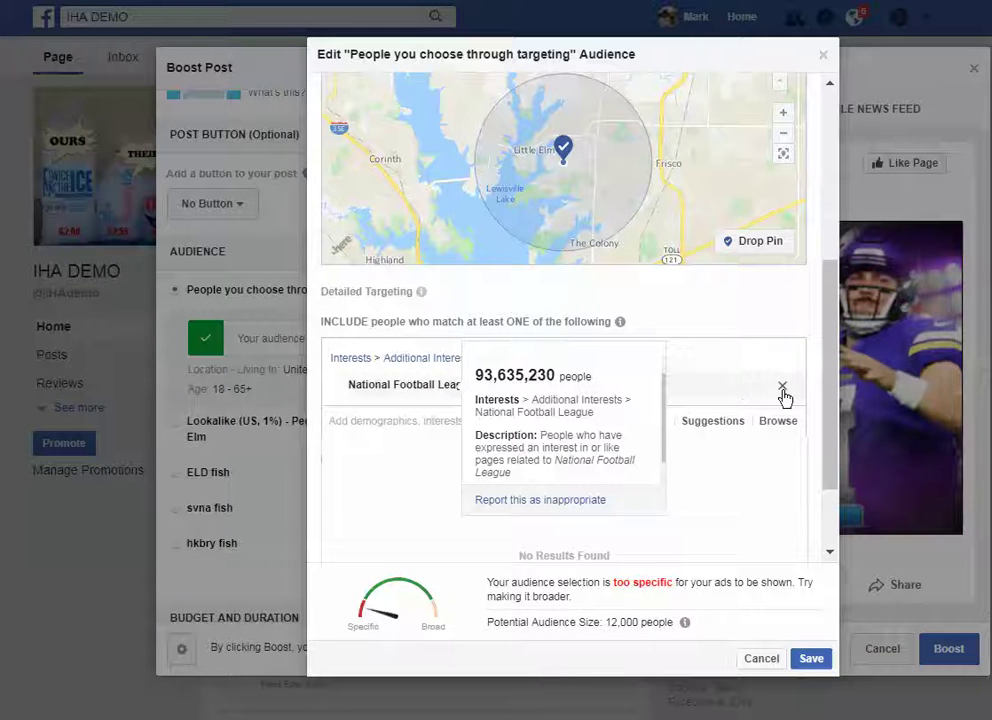
click(783, 394)
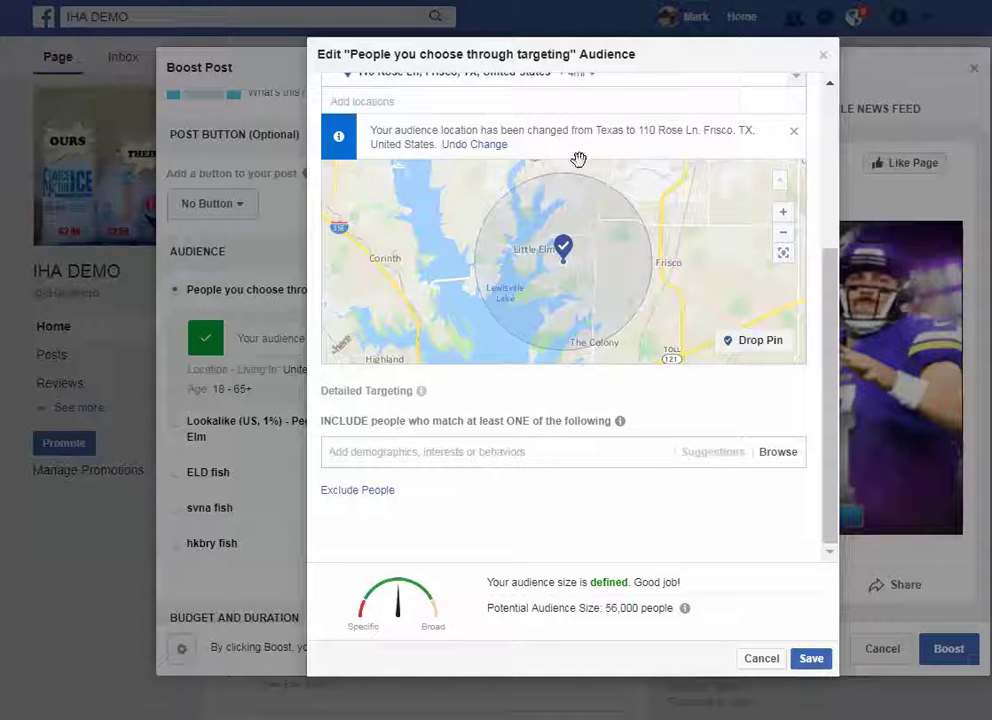
- Review the Gender, Age and Locations settings, then save the edited audience
scroll(500, 166, up, 3)
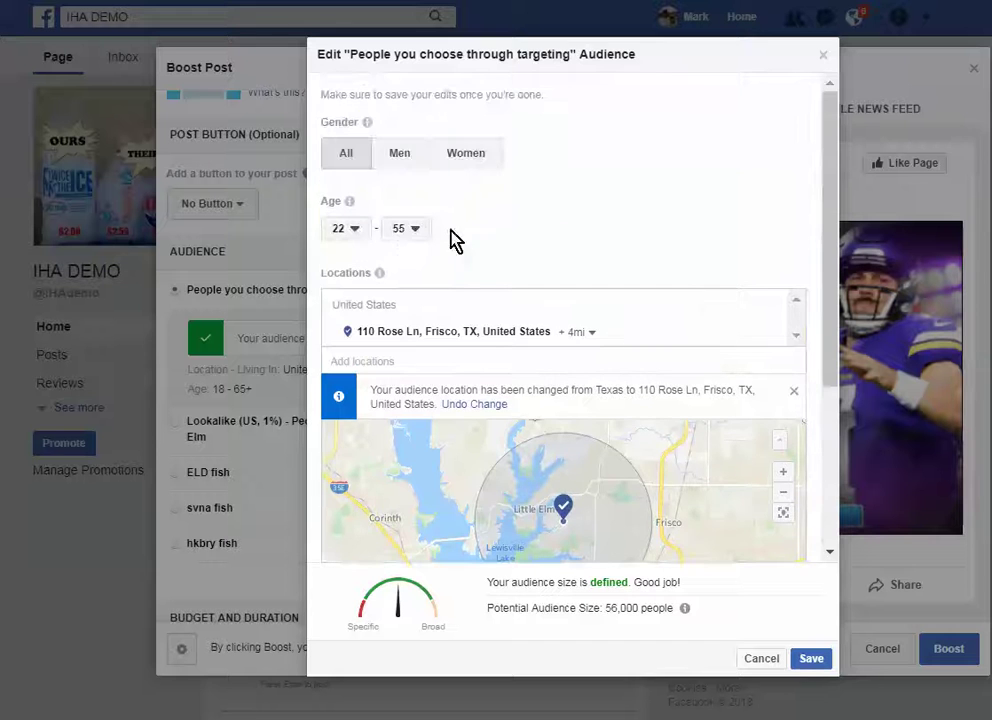
scroll(470, 529, down, 3)
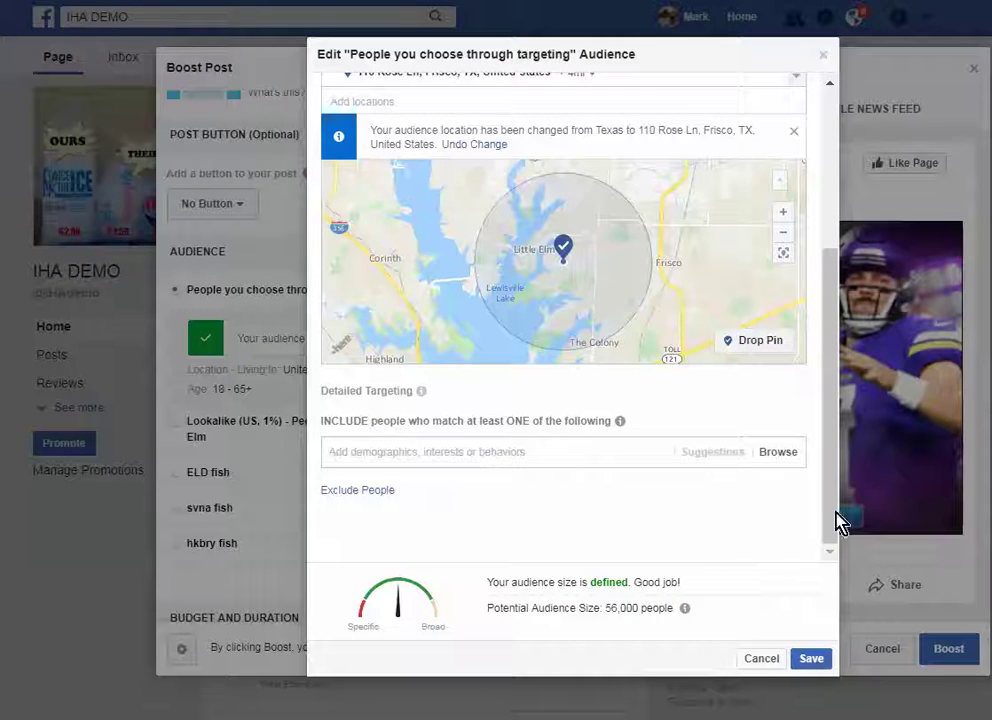
click(811, 659)
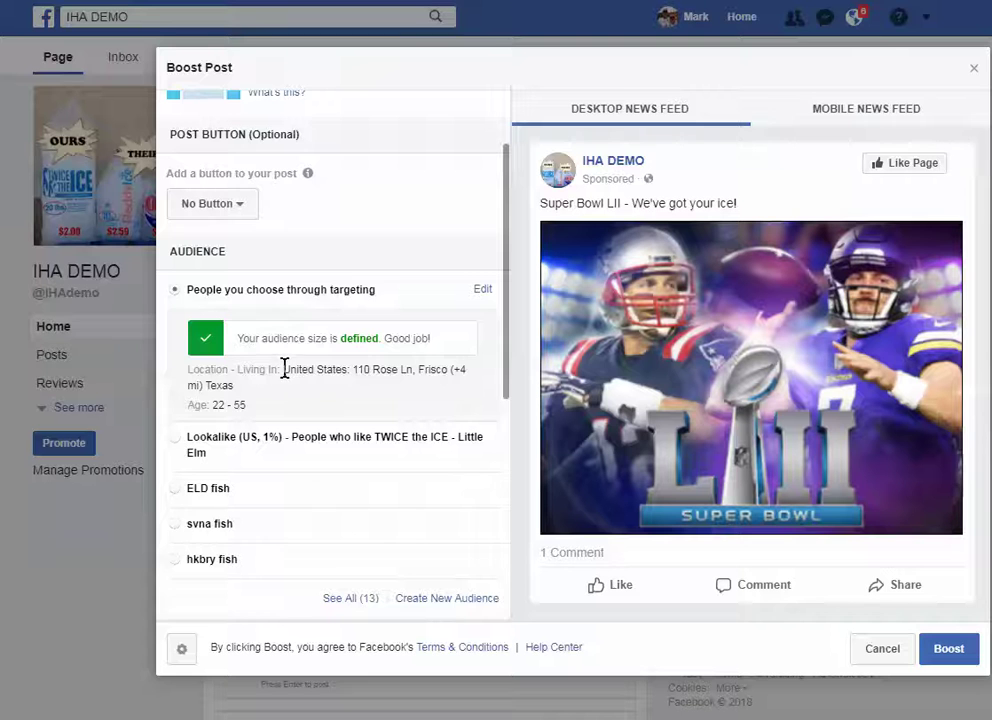
- Set the $25.00 boost duration to 7 days, ending Feb 8, 2018
scroll(307, 541, down, 5)
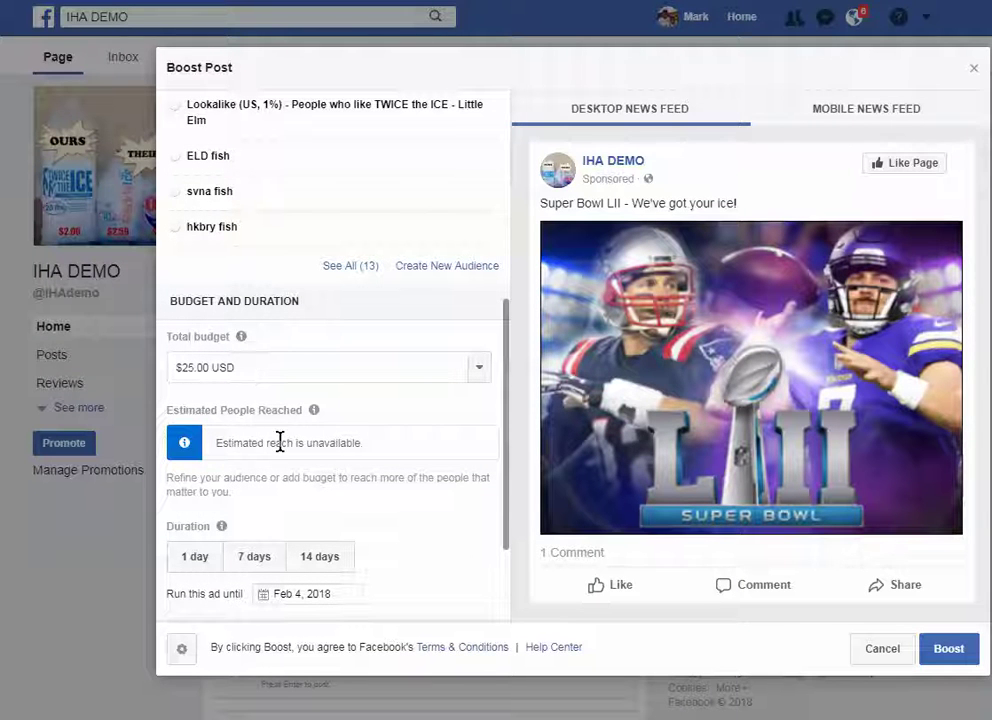
scroll(280, 450, down, 1)
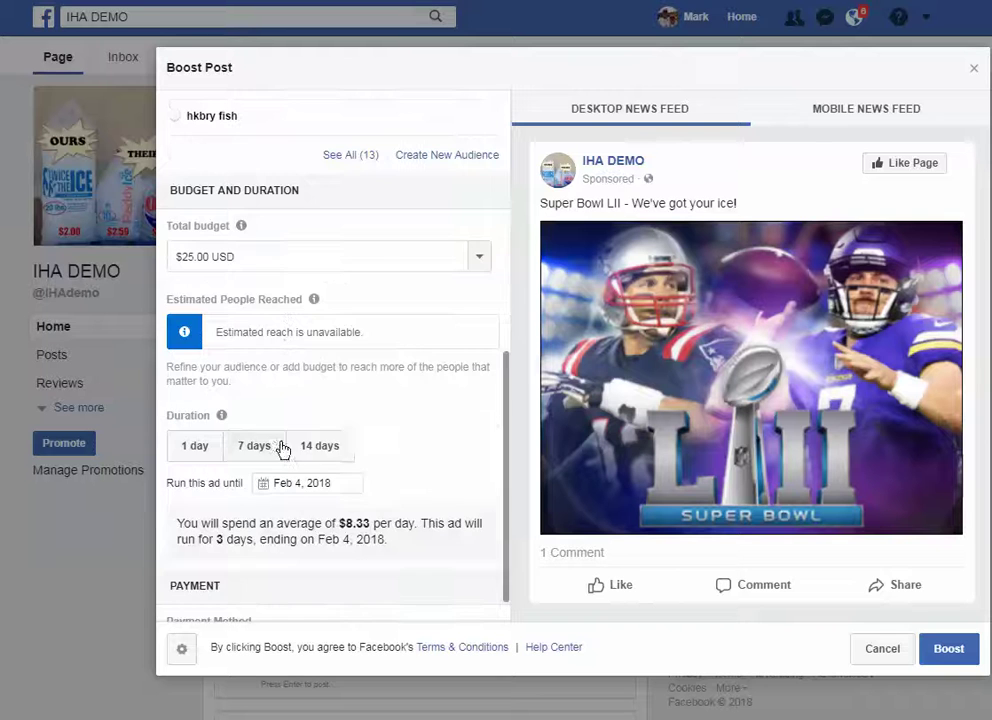
click(193, 460)
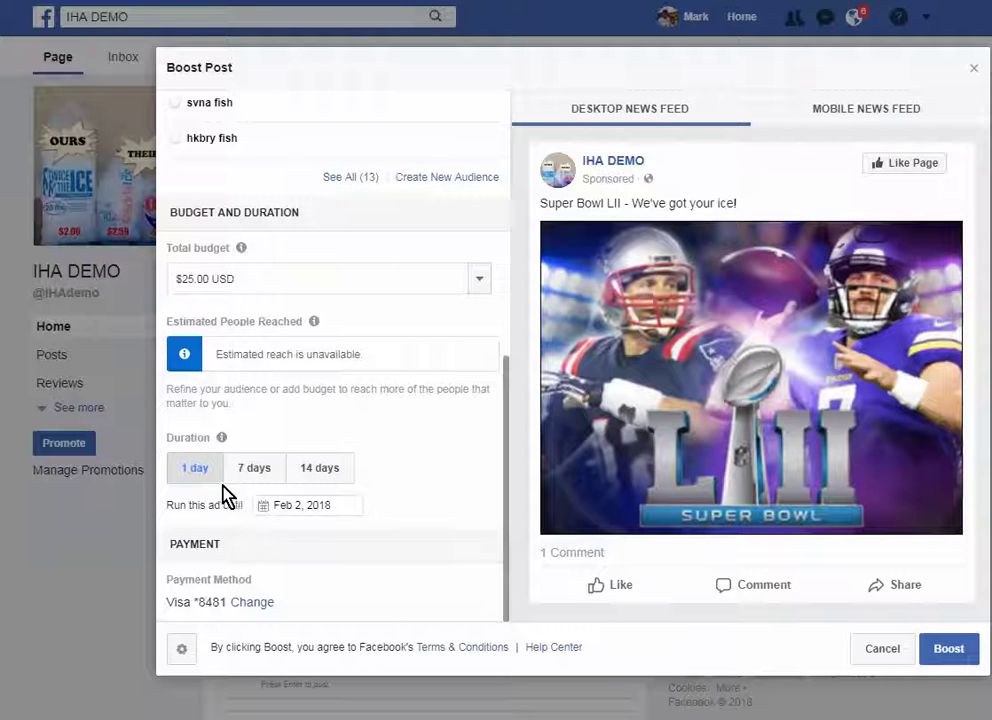
click(257, 469)
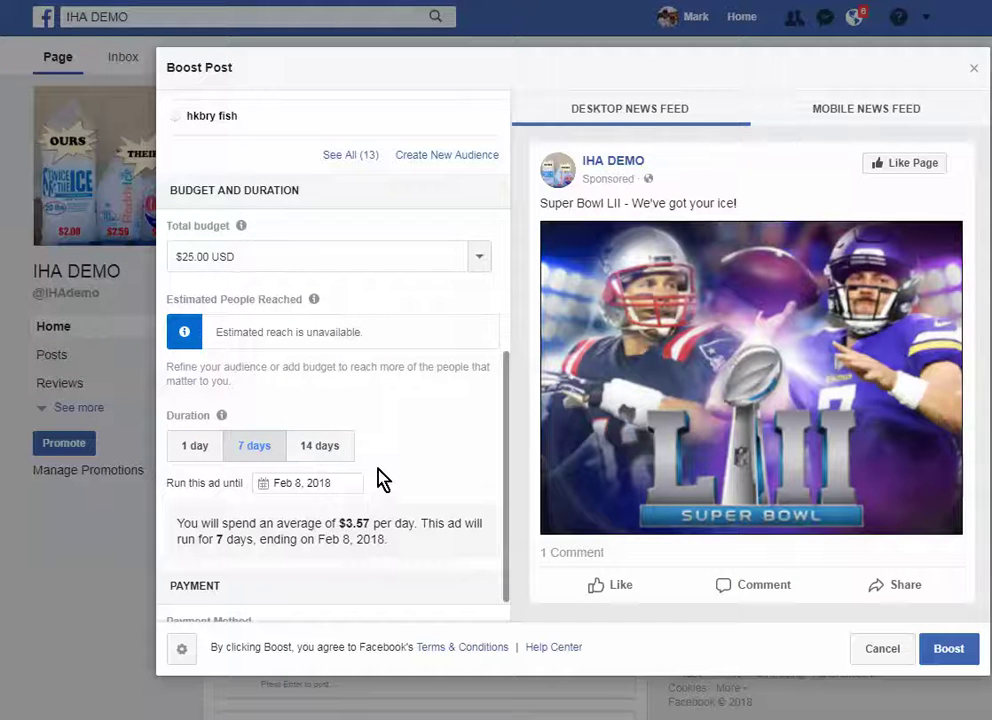
scroll(381, 475, down, 1)
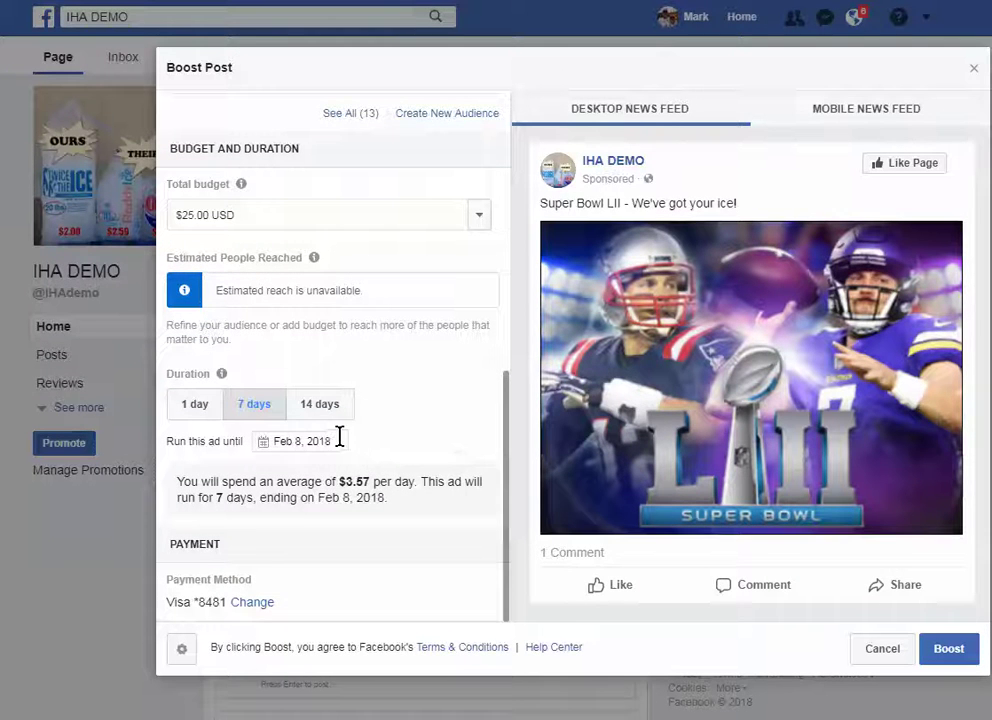
click(339, 437)
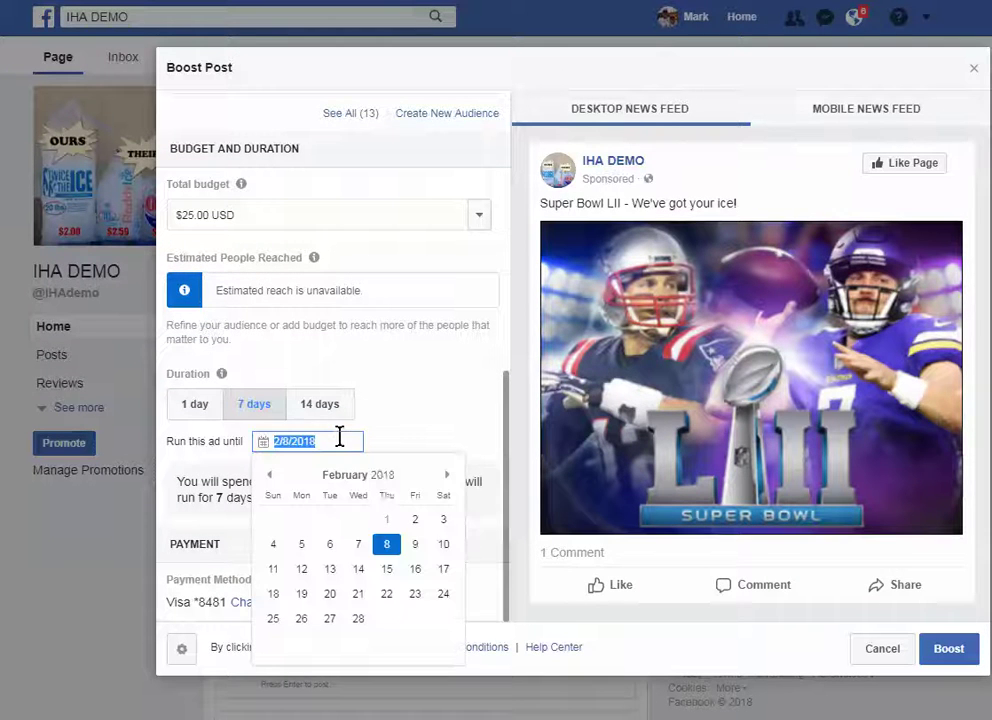
- Change the boost end date to February 4, 2018, then review the audience settings
click(272, 544)
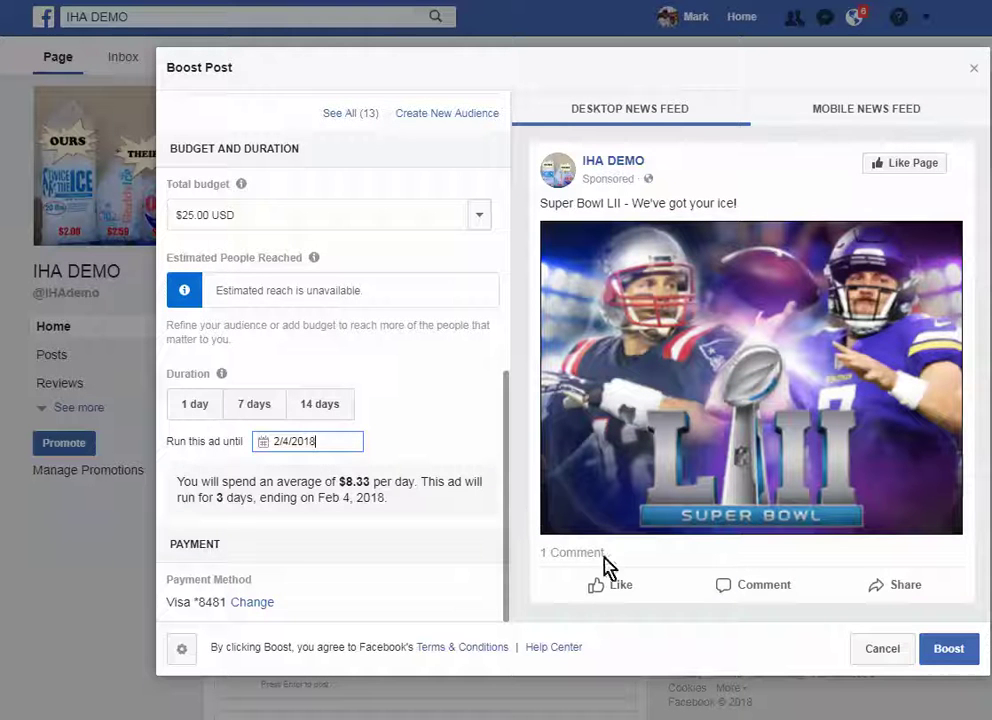
scroll(440, 400, up, 2)
scroll(425, 390, up, 1)
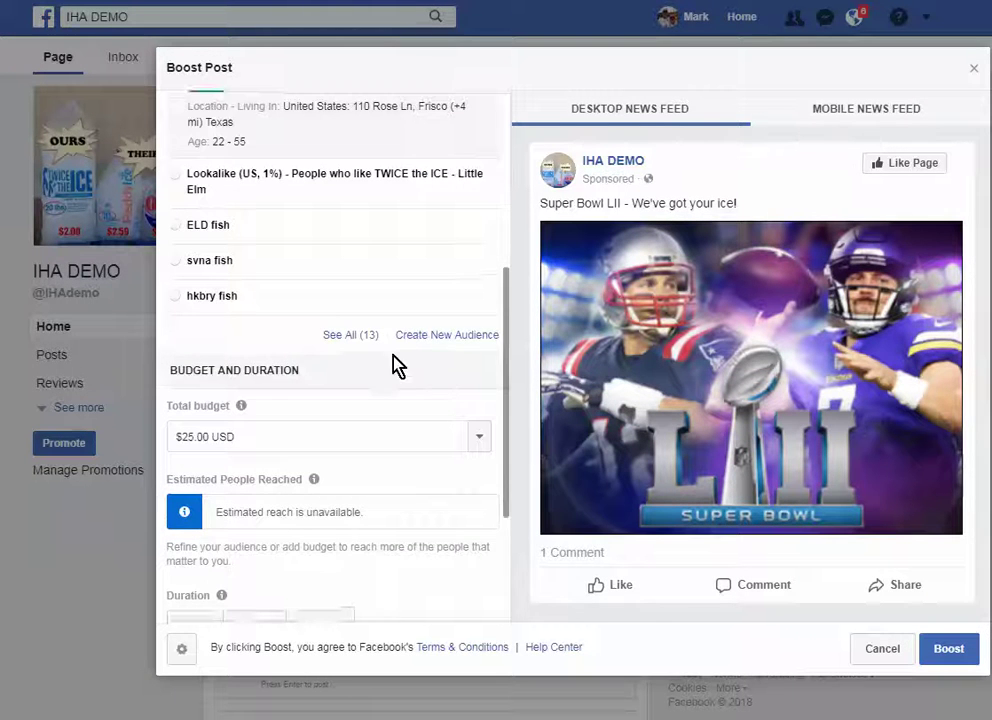
scroll(329, 340, up, 4)
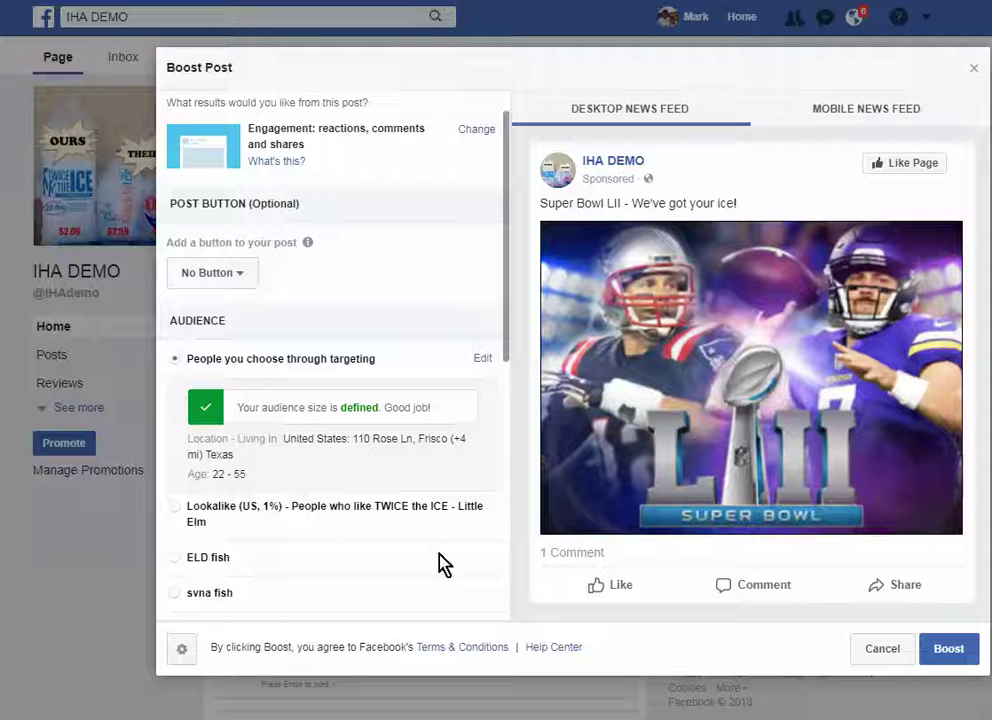
- Submit the $25 Super Bowl LII boost and decline extending it to 7 days
click(948, 652)
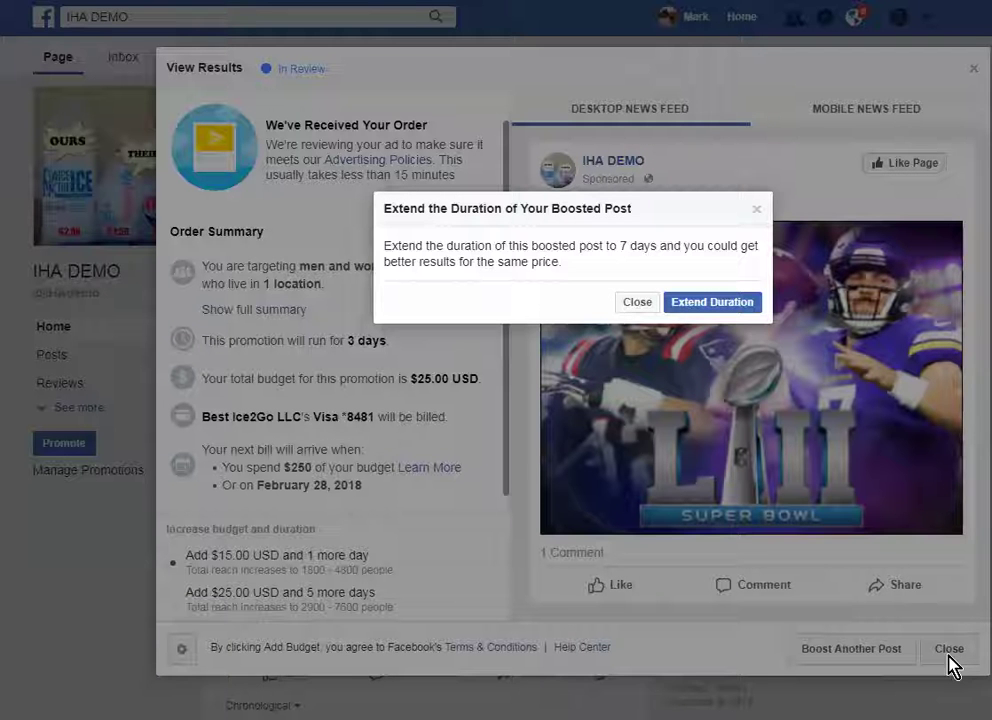
click(638, 304)
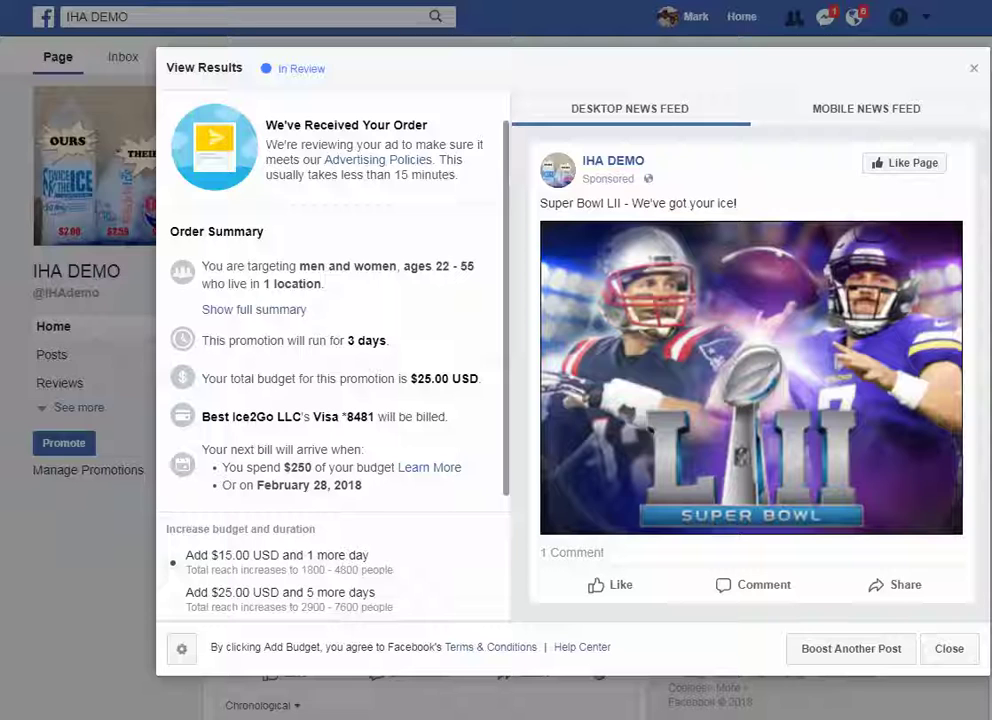
- Close the order summary and scroll to the post's Recent Activity showing Boosted today
click(957, 650)
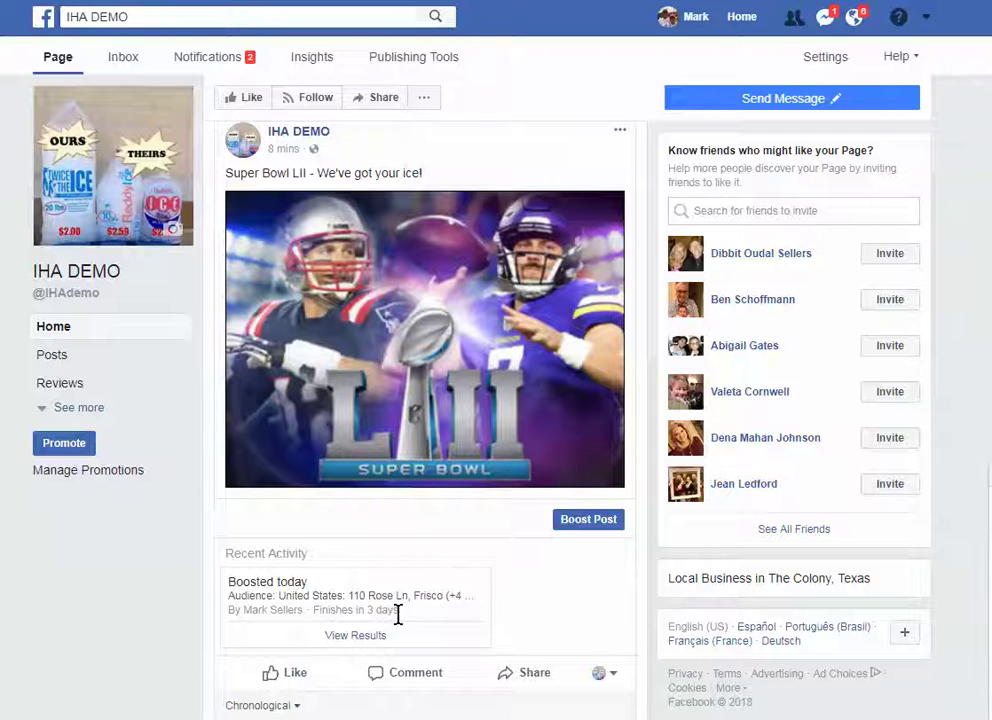
scroll(534, 580, down, 1)
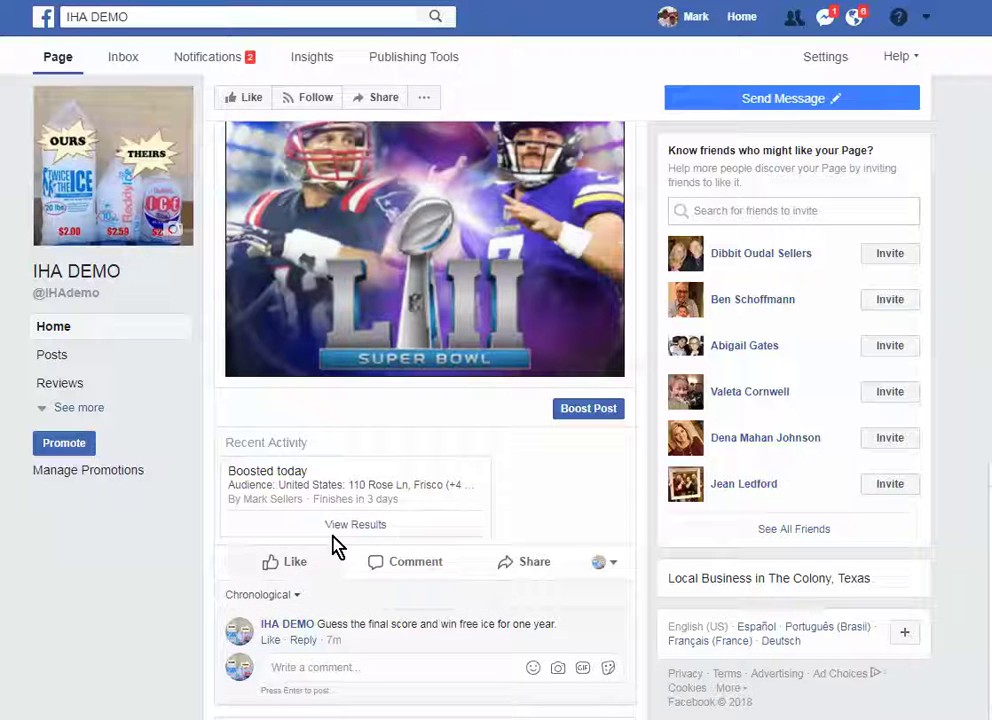